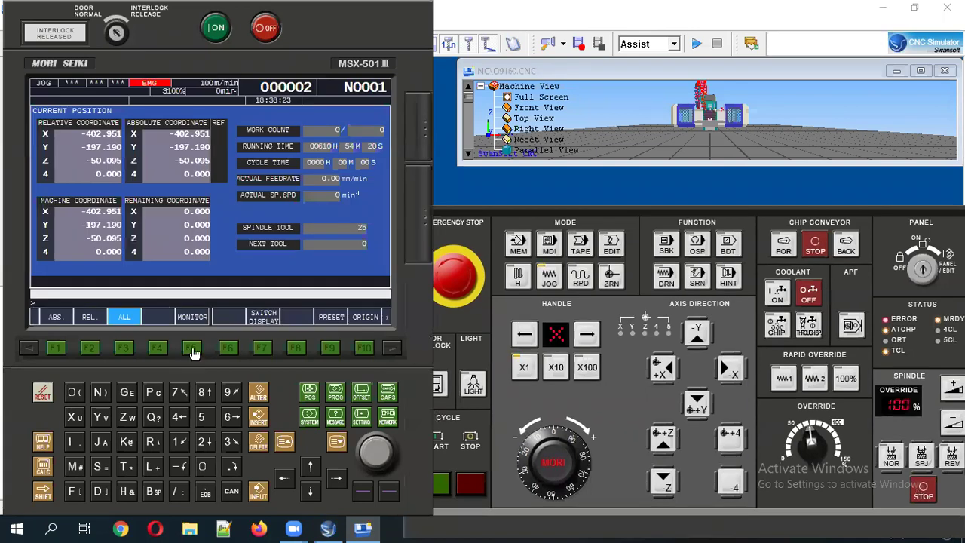
- Check the axis load monitor, return to the all-coordinates position page, and bring the operator panel forward
left_click(193, 352)
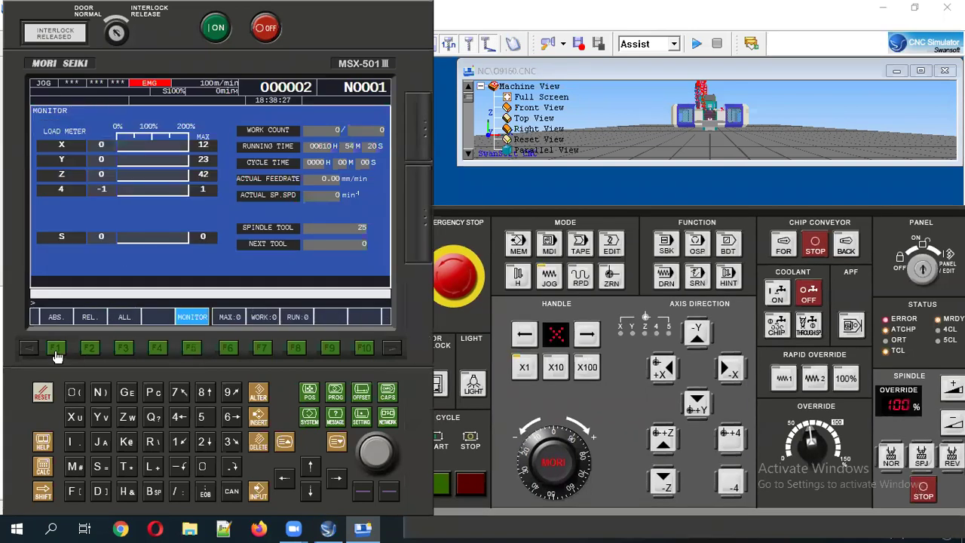
left_click(124, 349)
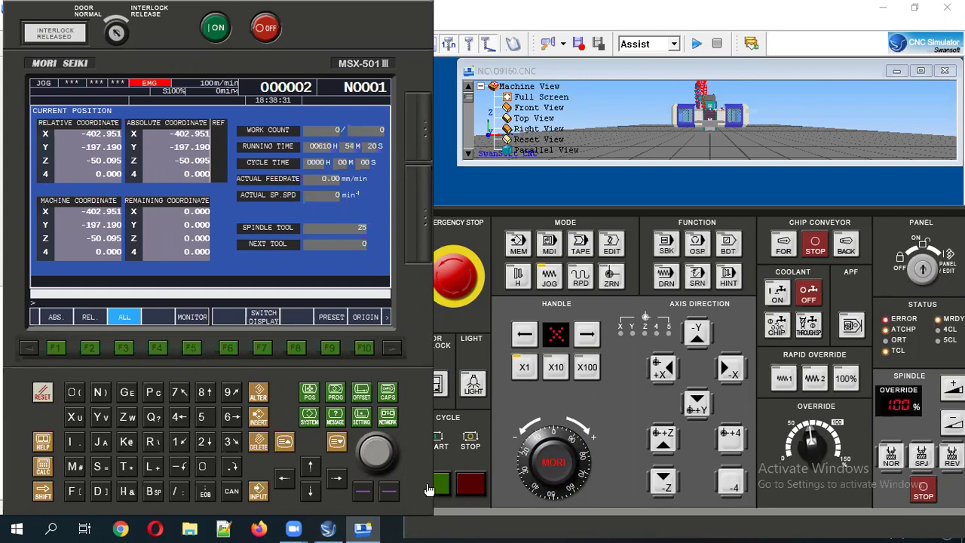
left_click(453, 436)
- Toggle the Emergency Stop until EMG clears, then select zero-return (ZRN) mode
left_click(455, 273)
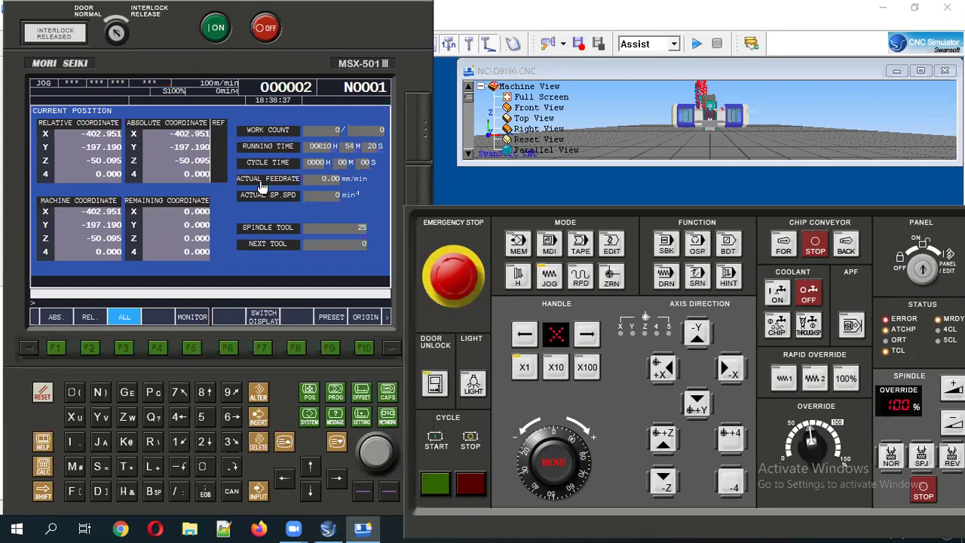
left_click(452, 270)
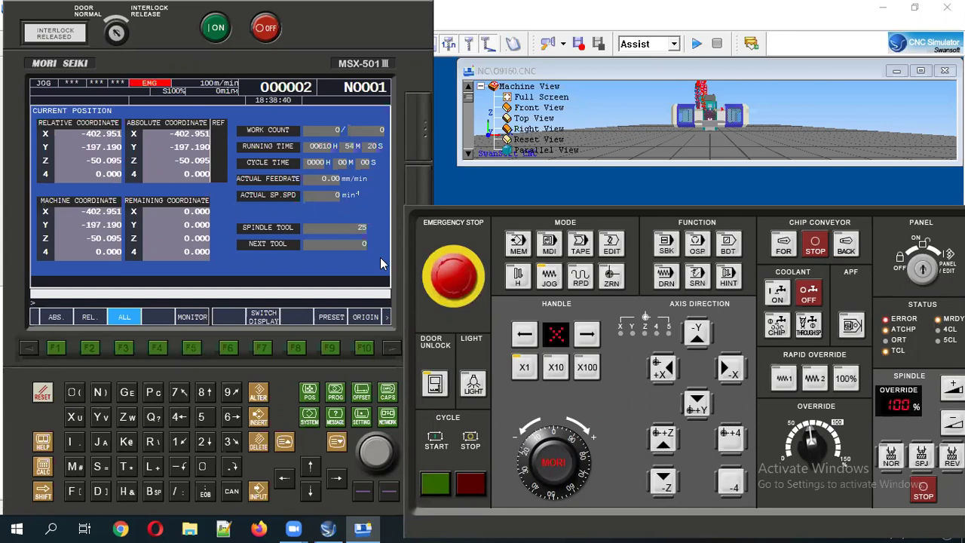
left_click(149, 83)
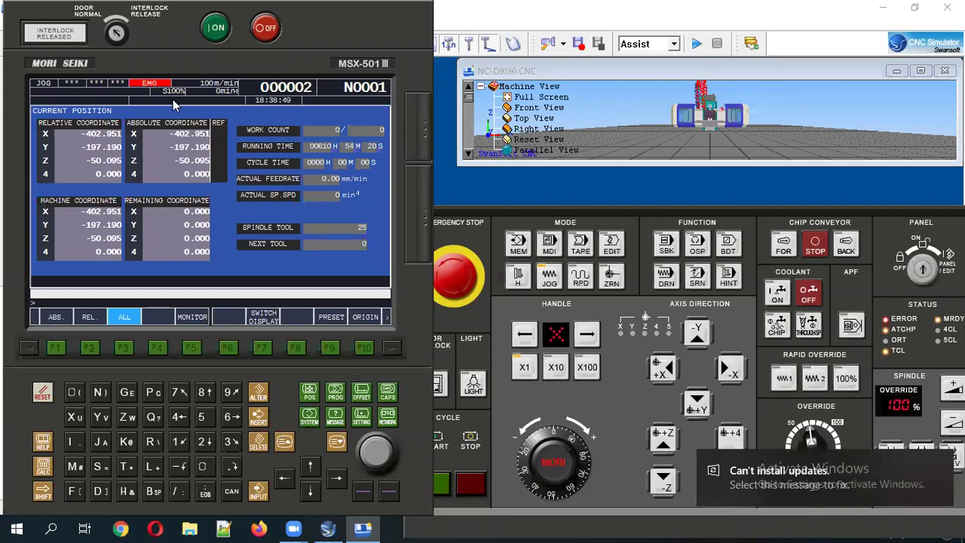
left_click(455, 285)
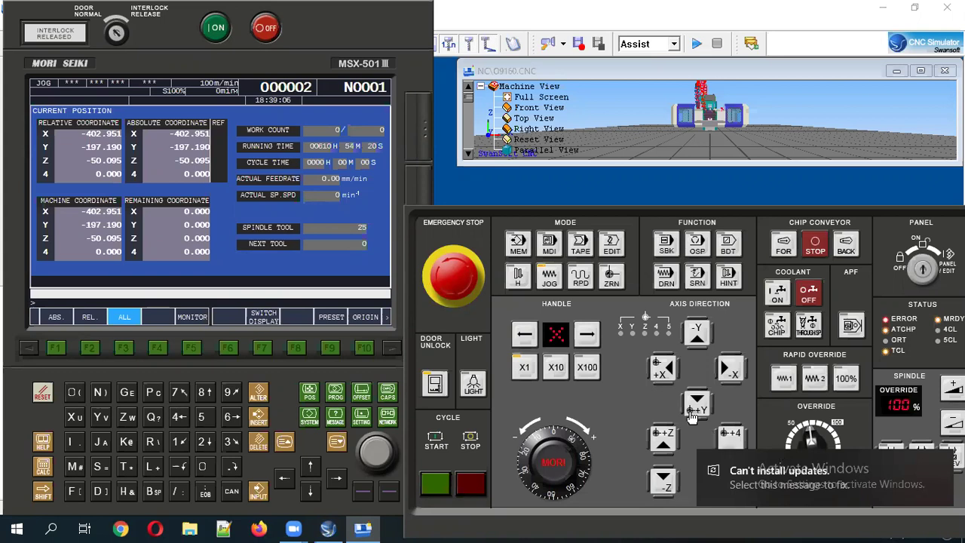
left_click(607, 282)
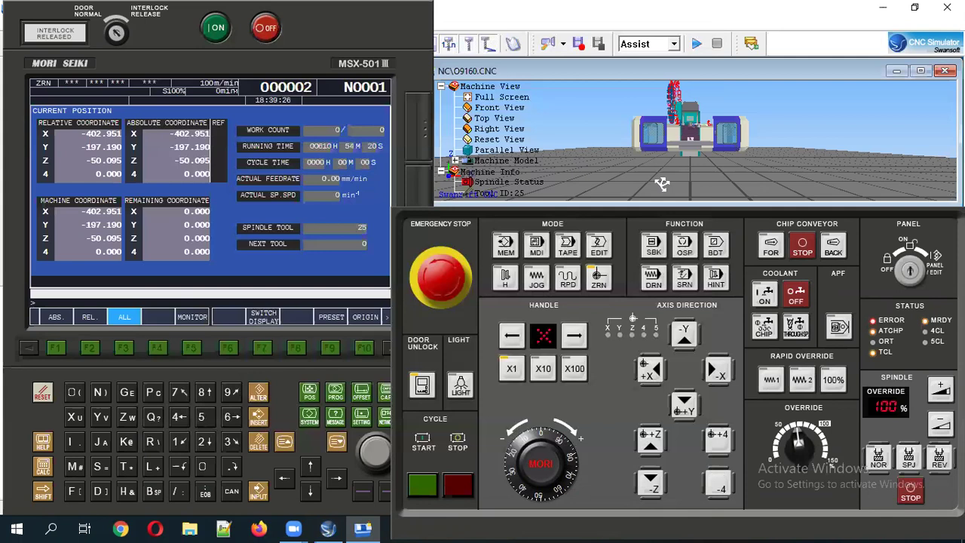
- Zoom in on the table and return the X and Y axes to their reference points
left_click_drag(662, 184, 657, 440)
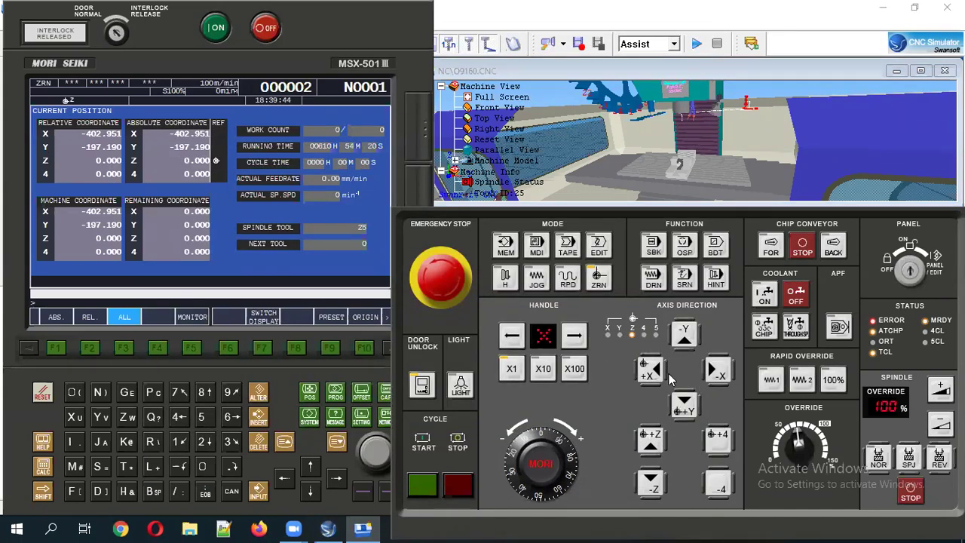
left_click(659, 374)
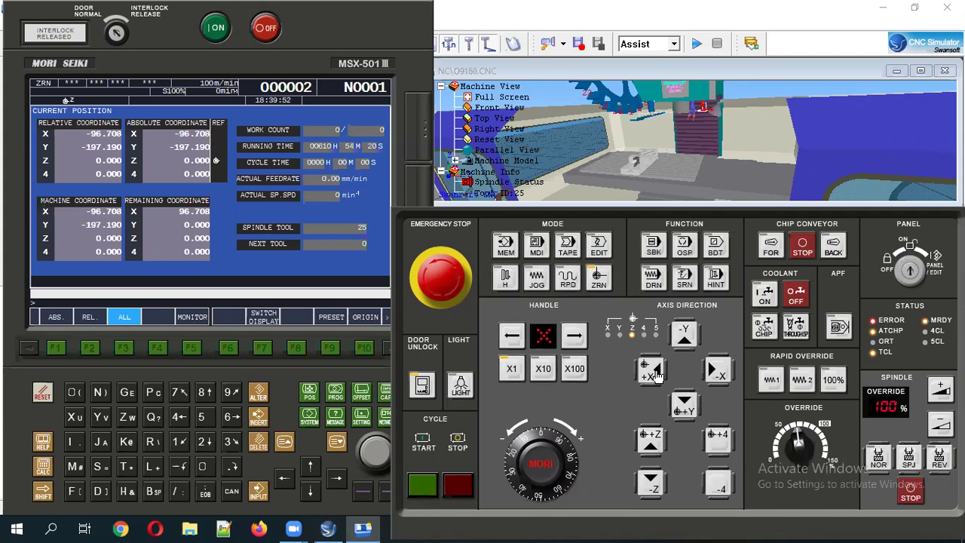
left_click(657, 374)
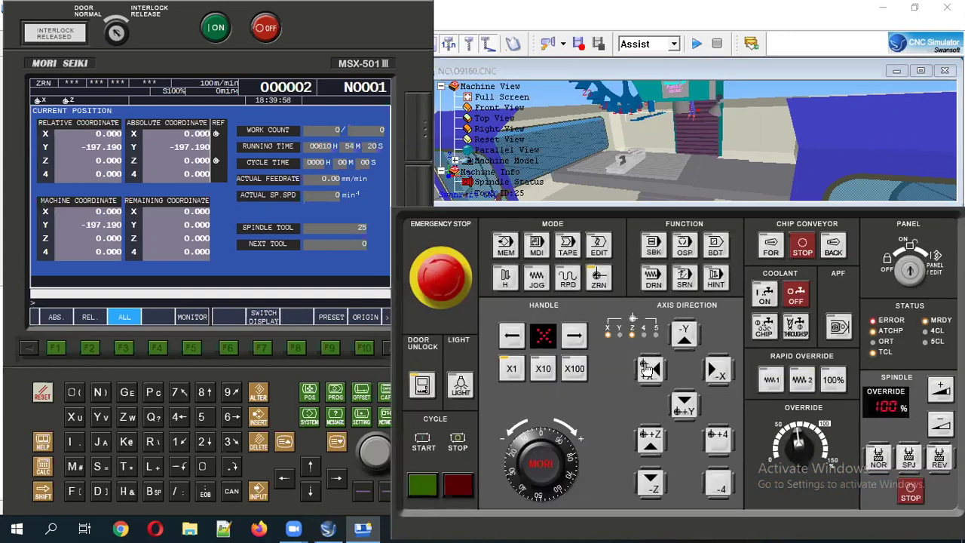
left_click(682, 410)
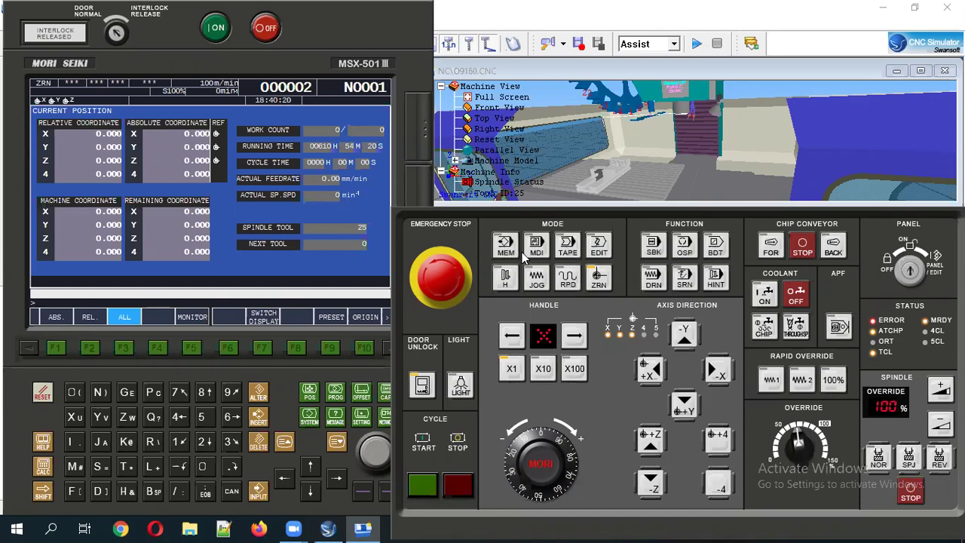
- Zoom the 3-D machine view in closely on the table and spindle
scroll(619, 163, "up", 2)
scroll(617, 168, "up", 2)
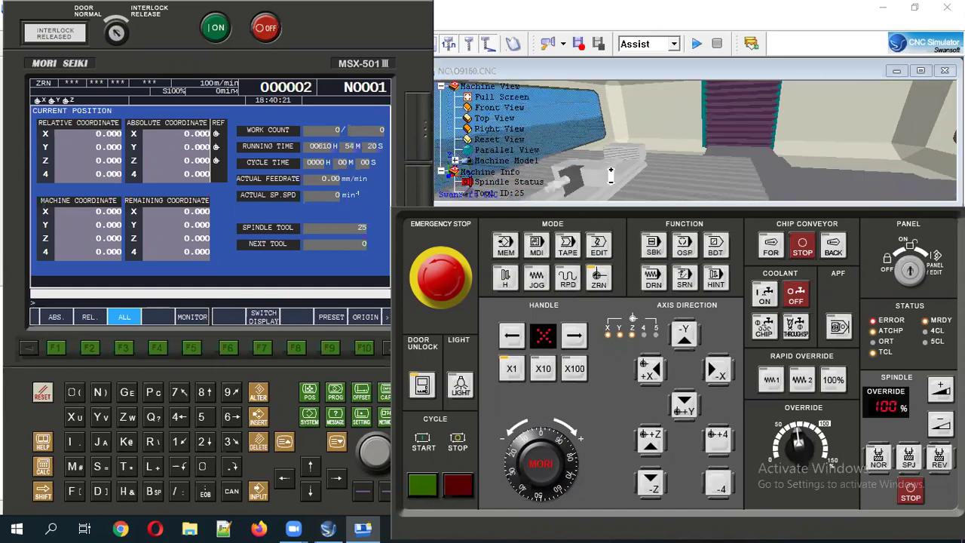
scroll(614, 171, "up", 2)
scroll(612, 175, "up", 2)
scroll(611, 179, "up", 2)
scroll(610, 187, "up", 2)
scroll(610, 195, "up", 2)
scroll(609, 200, "up", 2)
scroll(610, 180, "up", 2)
scroll(604, 171, "up", 2)
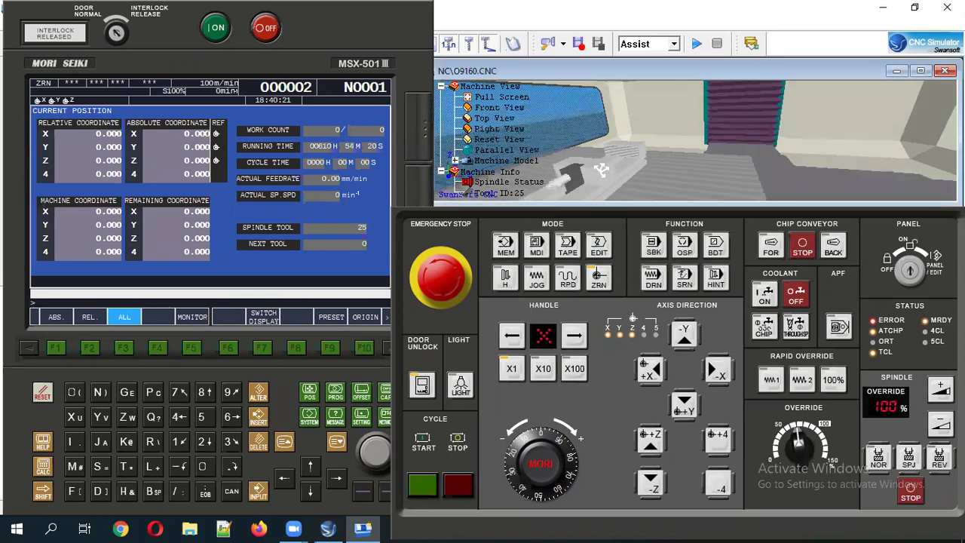
scroll(604, 171, "up", 2)
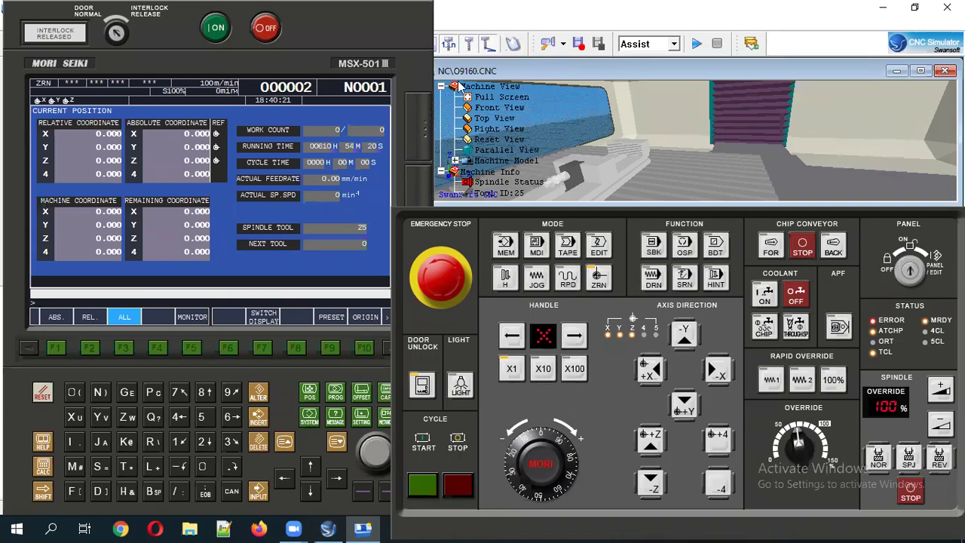
- Pan and rotate the 3-D view around the machine table
mouse_move(626, 101)
left_mouse_down()
mouse_move(650, 144)
mouse_move(591, 147)
mouse_move(632, 160)
mouse_move(515, 306)
mouse_move(500, 281)
left_mouse_up()
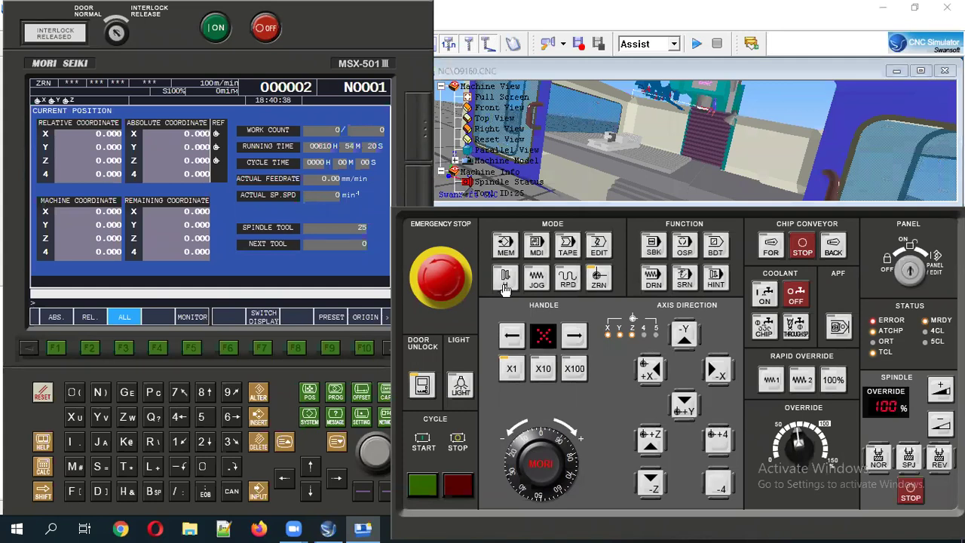
left_click(568, 175)
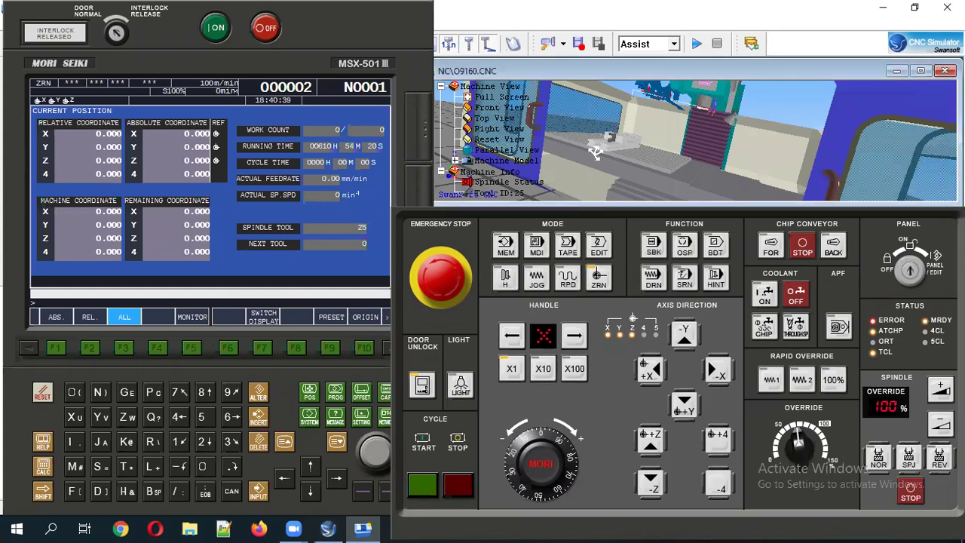
left_click_drag(595, 153, 598, 333)
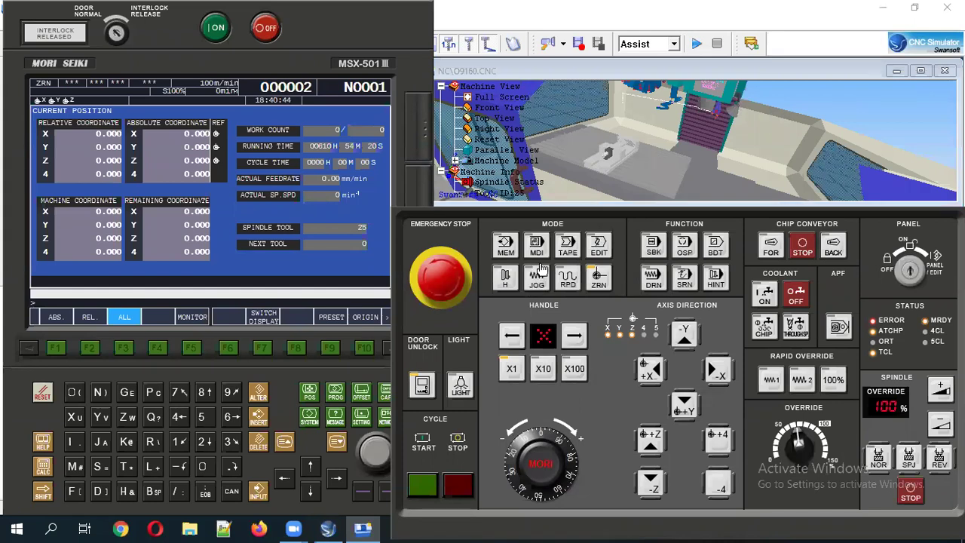
left_click(596, 279)
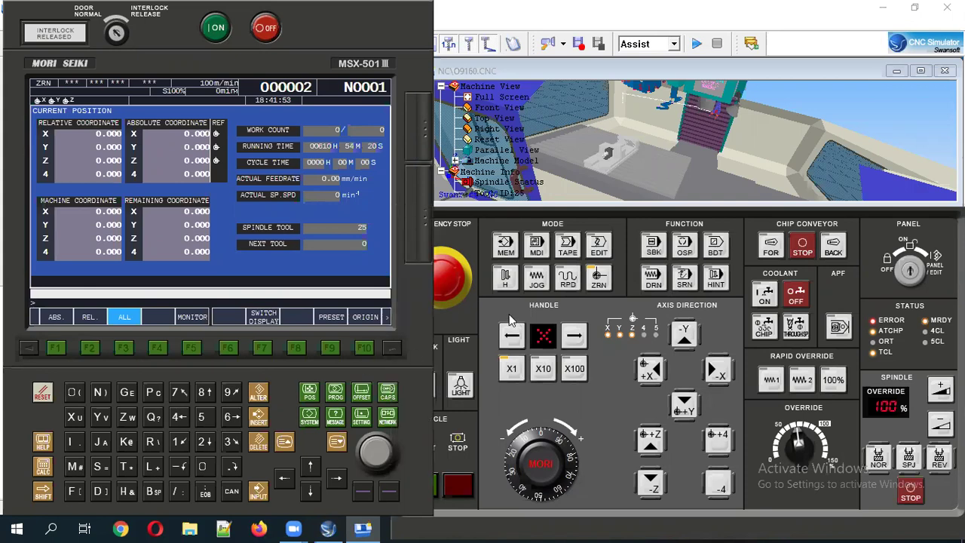
- Switch to MEM mode and show the stored program list from the program check page
left_click(515, 241)
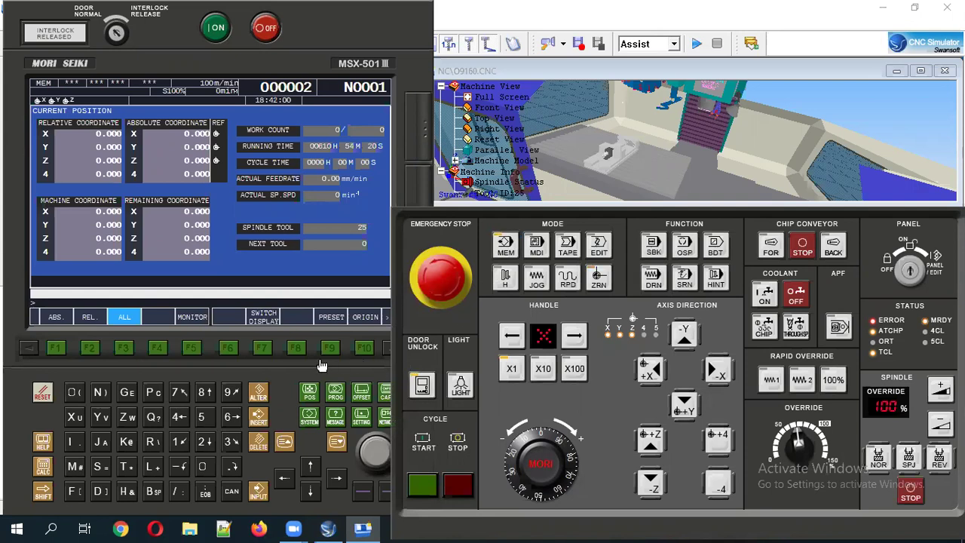
left_click(335, 401)
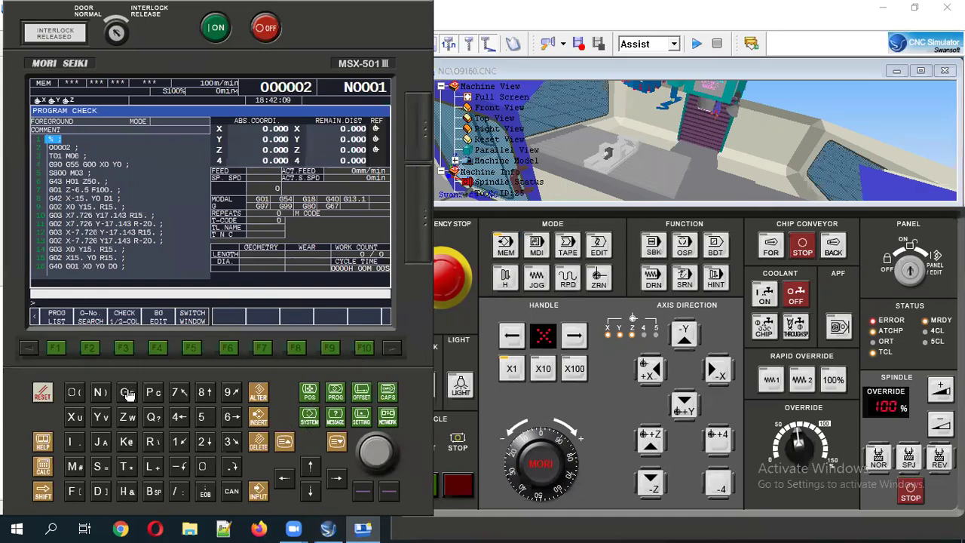
left_click(57, 348)
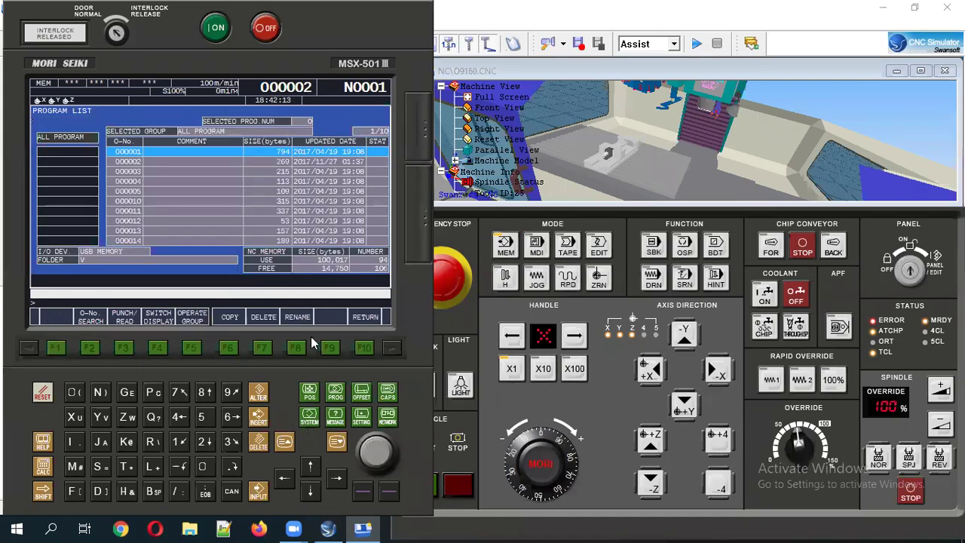
- Move down the list to program 000012 and load it as the active program
left_click(311, 491)
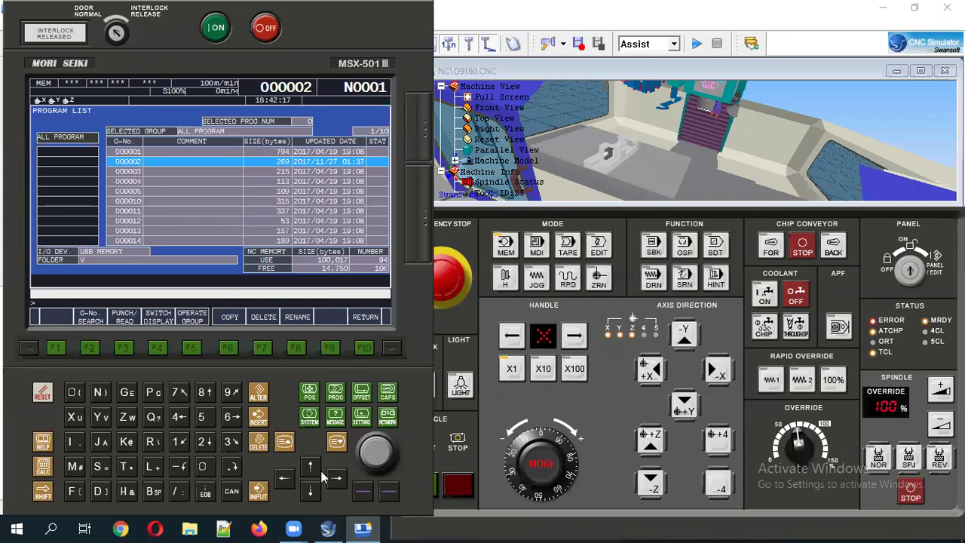
double_click(310, 491)
double_click(311, 492)
double_click(311, 491)
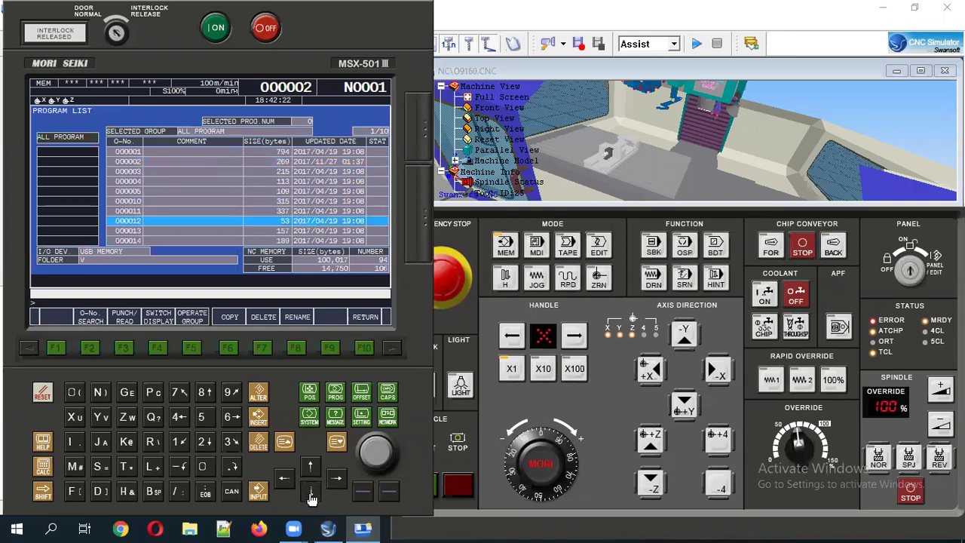
left_click(311, 492)
left_click(310, 468)
left_click(258, 494)
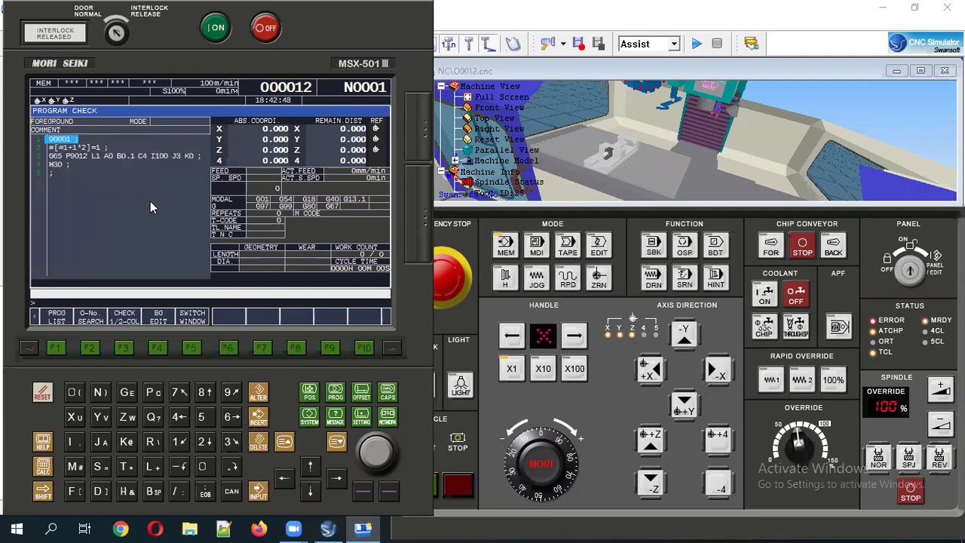
- Step the cursor through the program to the #[#1+1*2]=1 line and switch to EDIT mode
left_click(313, 490)
left_click(311, 467)
left_click(313, 490)
left_click(313, 494)
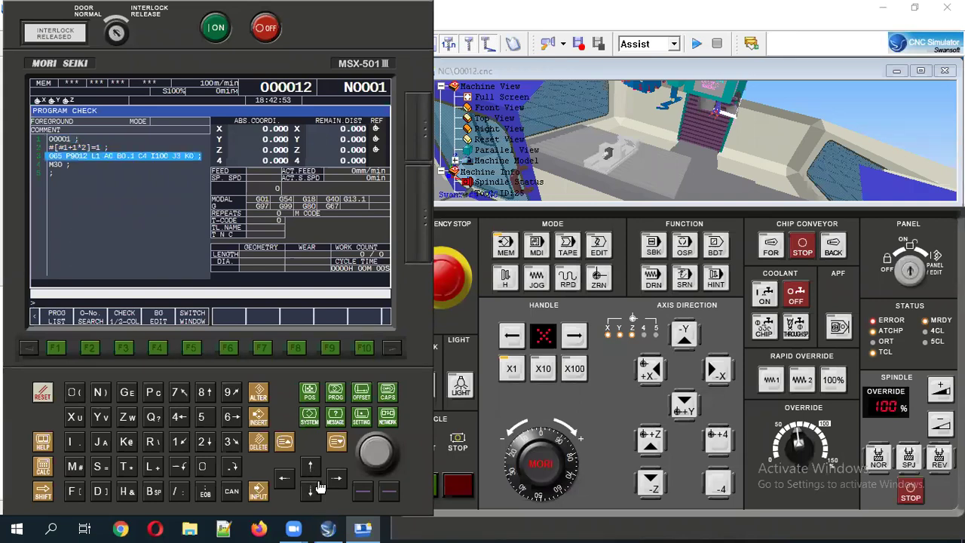
left_click(311, 467)
left_click(311, 467)
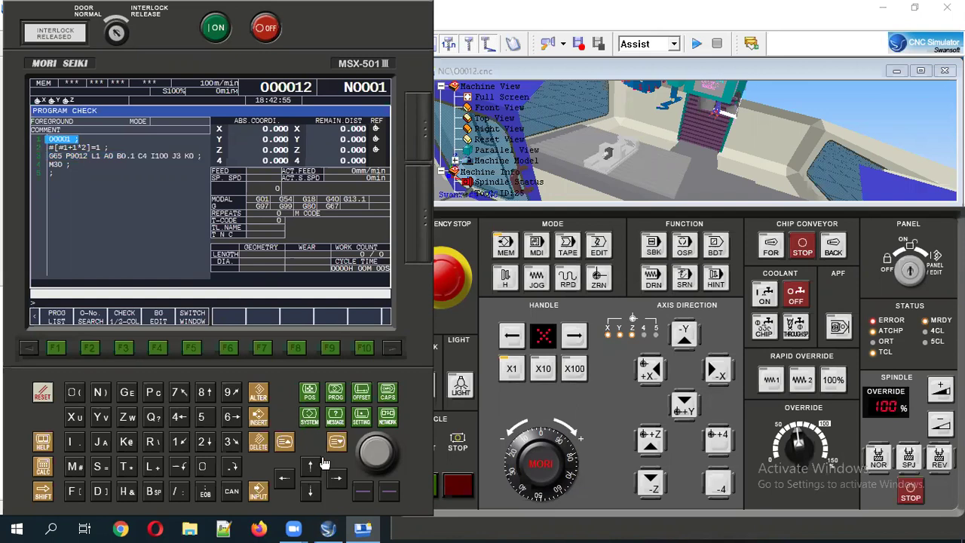
left_click(311, 491)
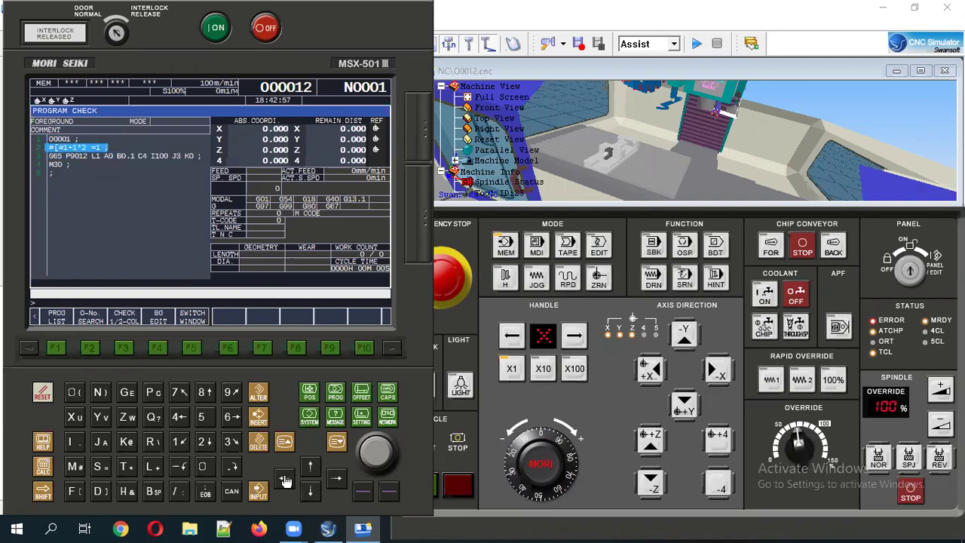
left_click(598, 246)
- Delete the #[#1+1*2]=1 line and the G65 P9012 L1 A0 B0.1 C4 I100 J3 K0 call
left_click(324, 487)
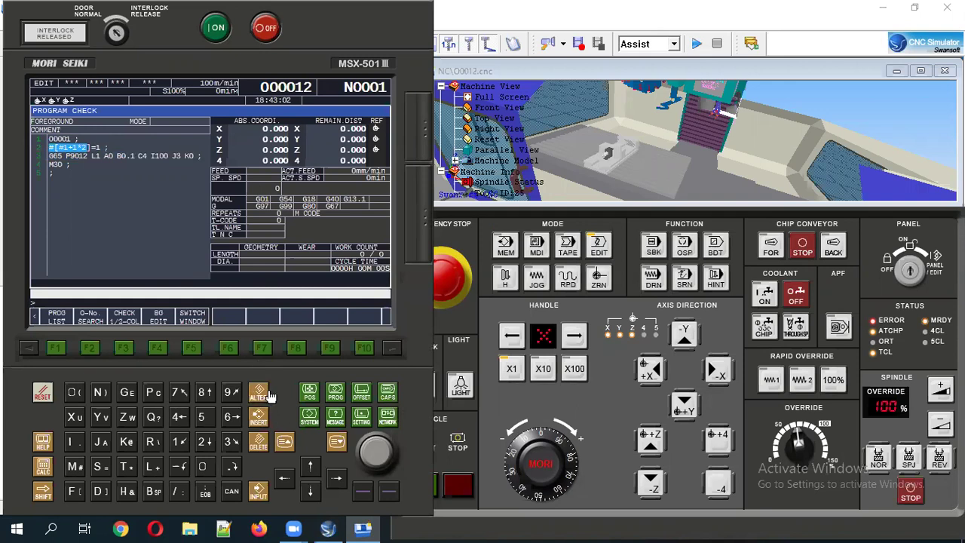
left_click(257, 445)
left_click(257, 445)
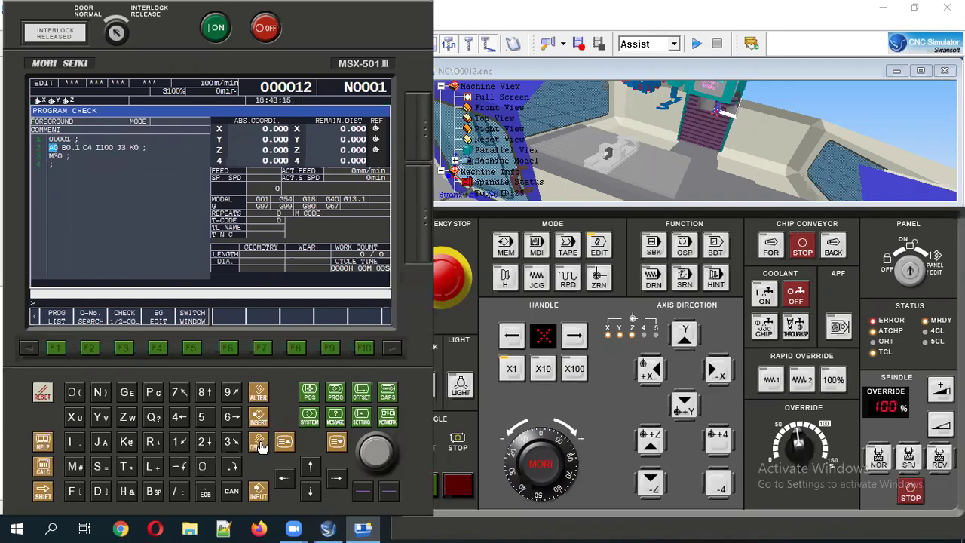
left_click(258, 445)
left_click(258, 445)
left_click(259, 445)
- Insert the block M06 T1 ; after O0001, then show the current position page
left_click(306, 465)
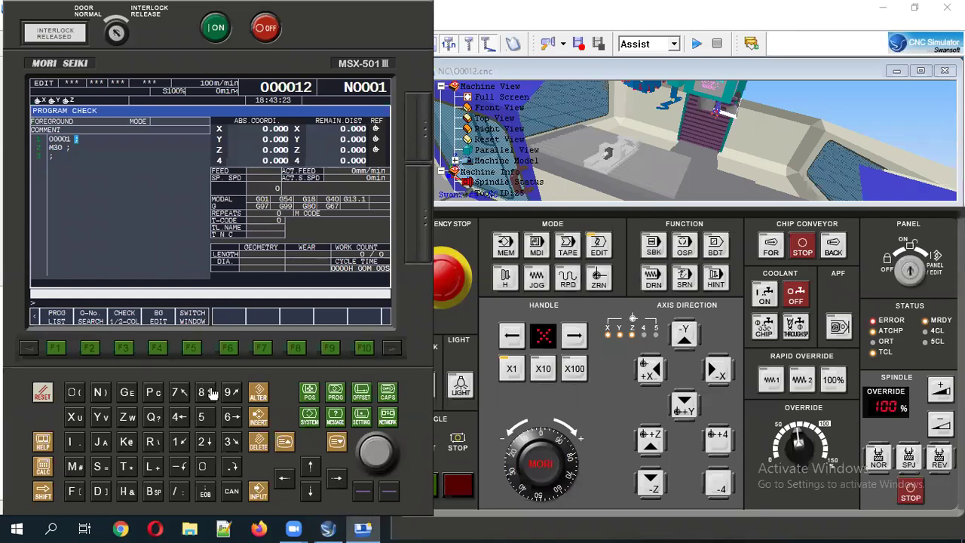
left_click(75, 467)
left_click(202, 467)
left_click(231, 417)
left_click(125, 467)
left_click(178, 442)
left_click(208, 492)
left_click(259, 419)
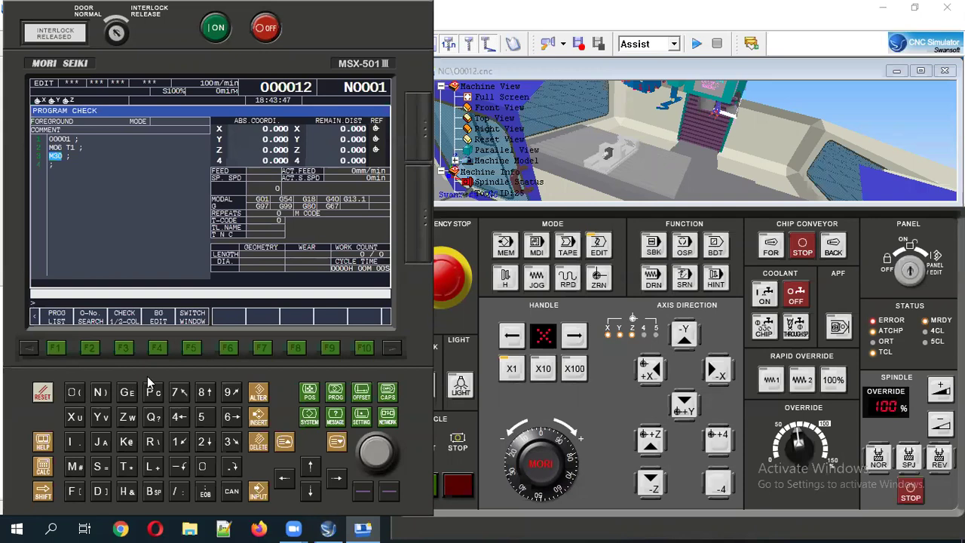
left_click(311, 394)
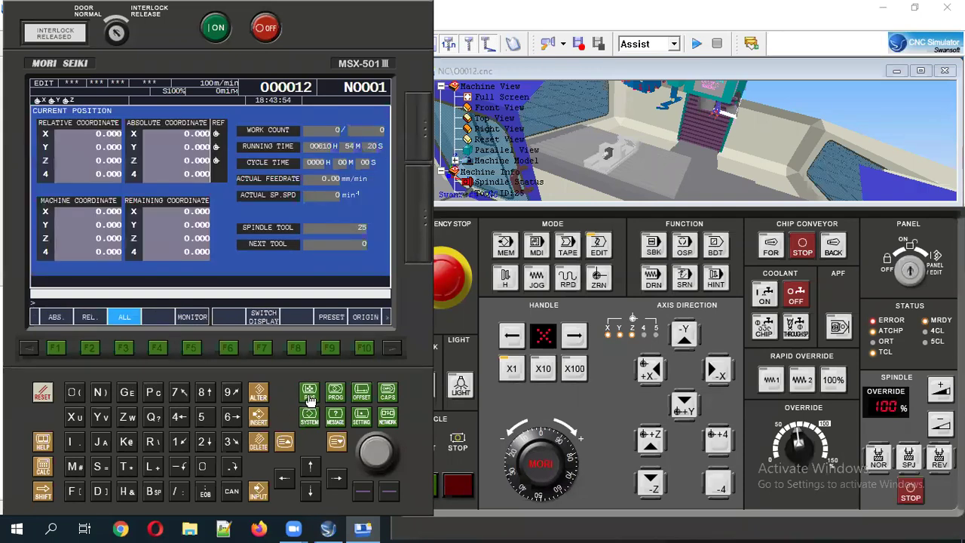
- Cycle between the work offset, program check and current position pages
left_click(363, 395)
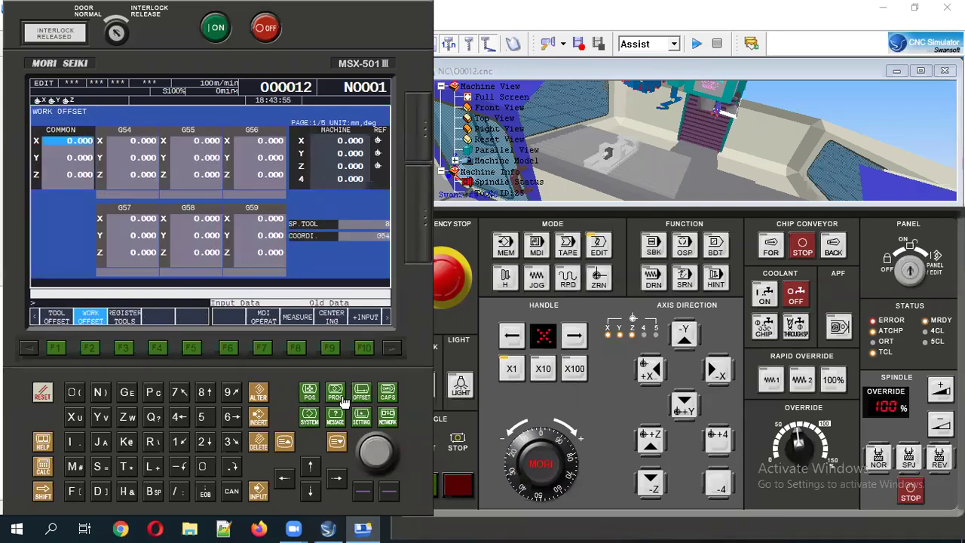
left_click(337, 394)
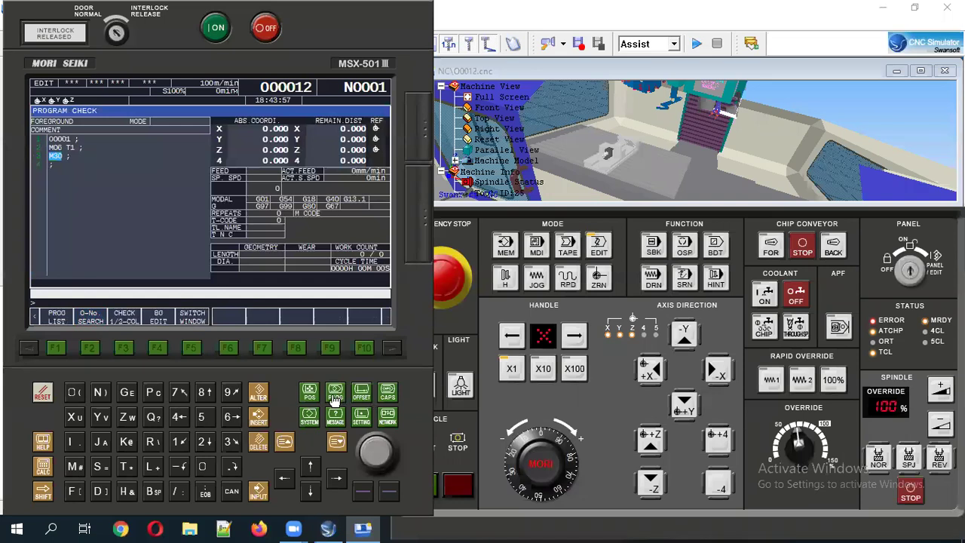
left_click(363, 395)
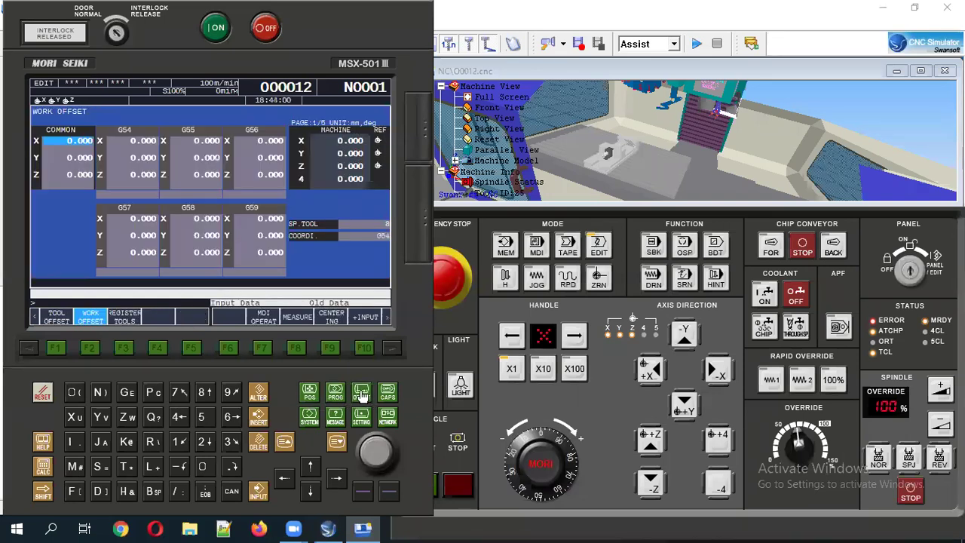
left_click(307, 398)
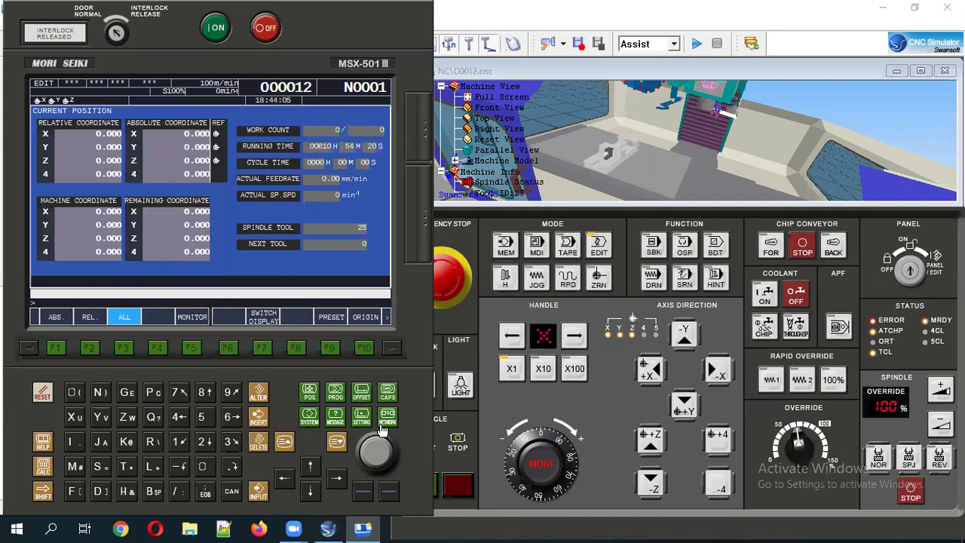
left_click(361, 392)
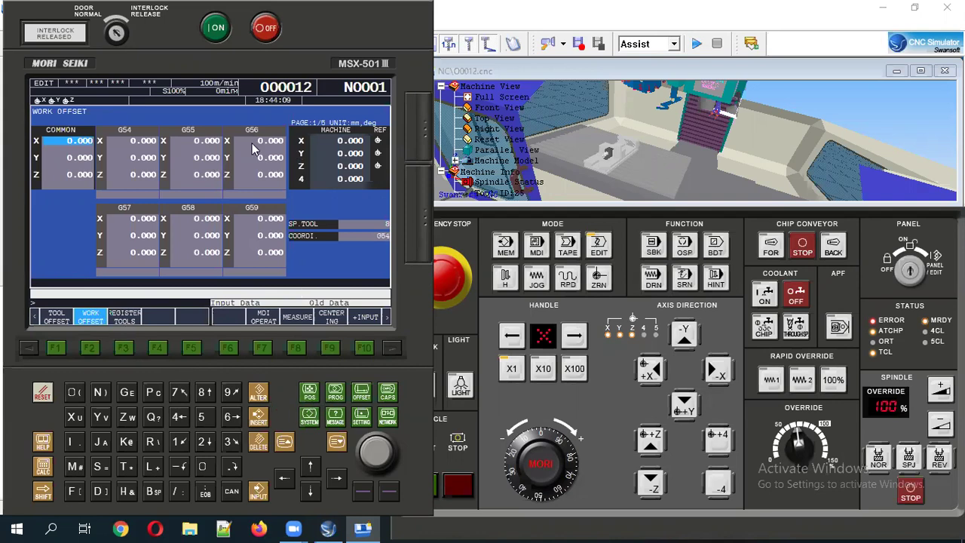
left_click(335, 397)
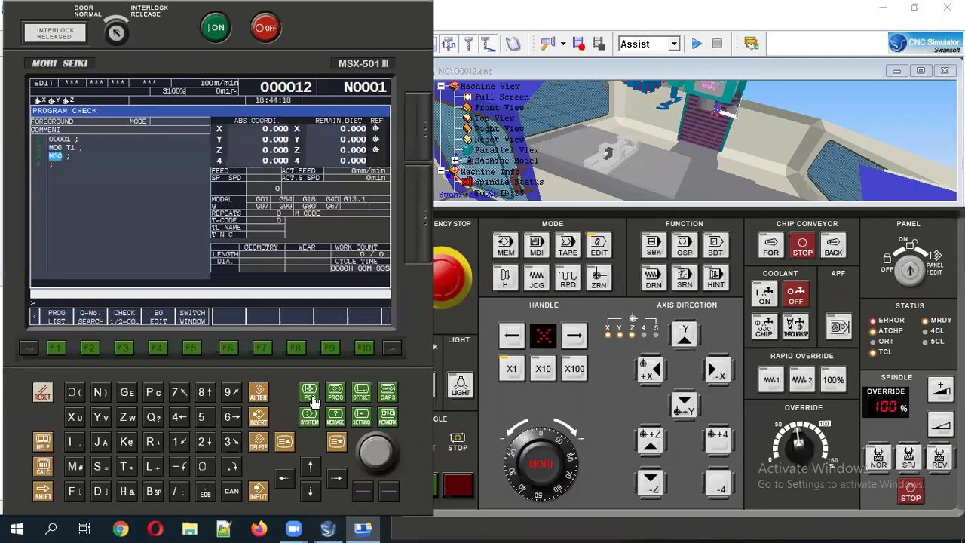
left_click(309, 394)
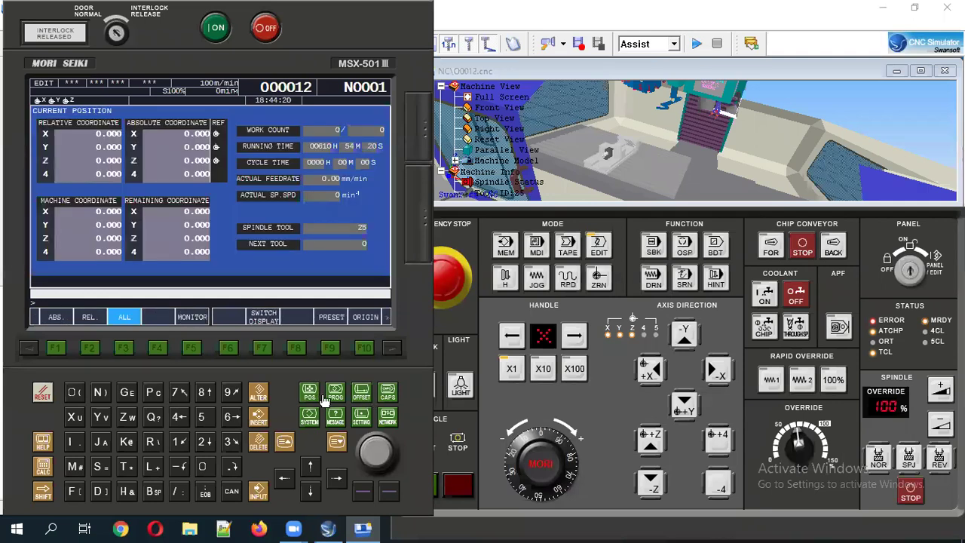
left_click(332, 397)
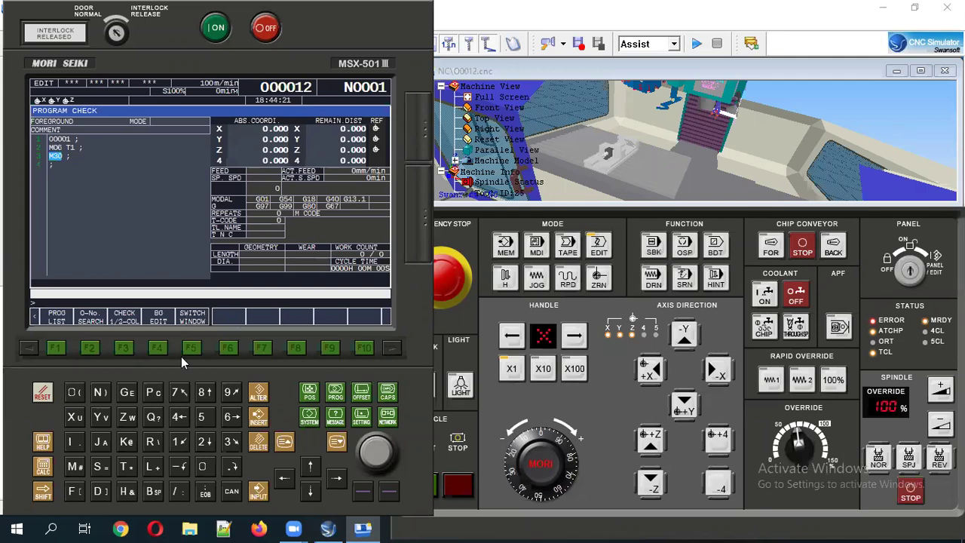
- Zoom the 3D view, move the control window aside, and open Tools Management
mouse_move(648, 109)
left_mouse_down()
mouse_move(668, 155)
mouse_move(564, 91)
left_mouse_up()
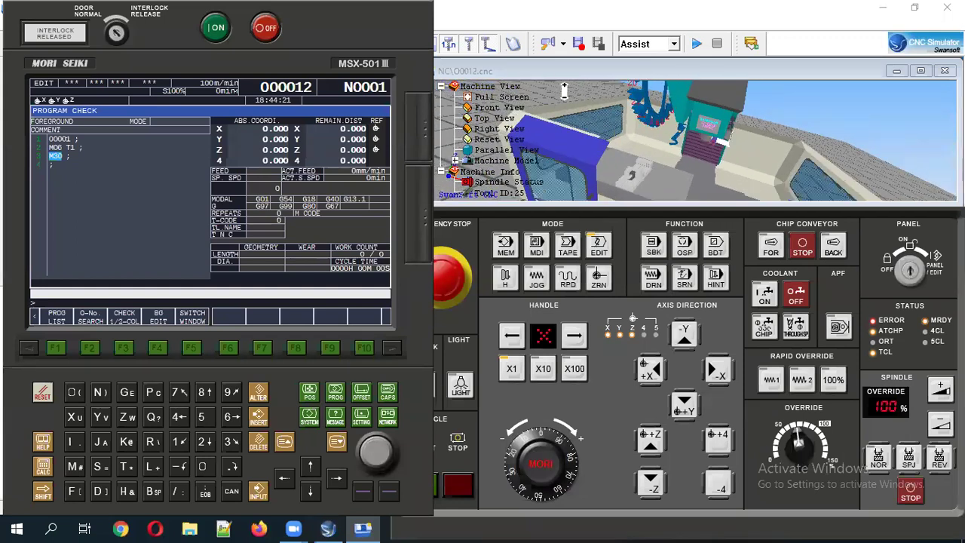
left_click_drag(182, 61, 252, 239)
left_click(21, 163)
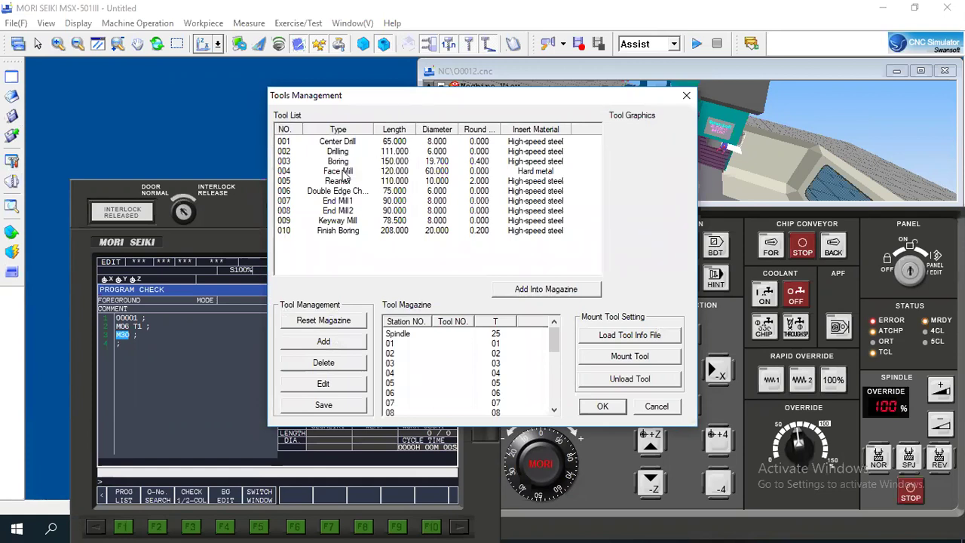
- Add End Mill1 (tool 007) into magazine station 01 and confirm with OK
left_click(339, 202)
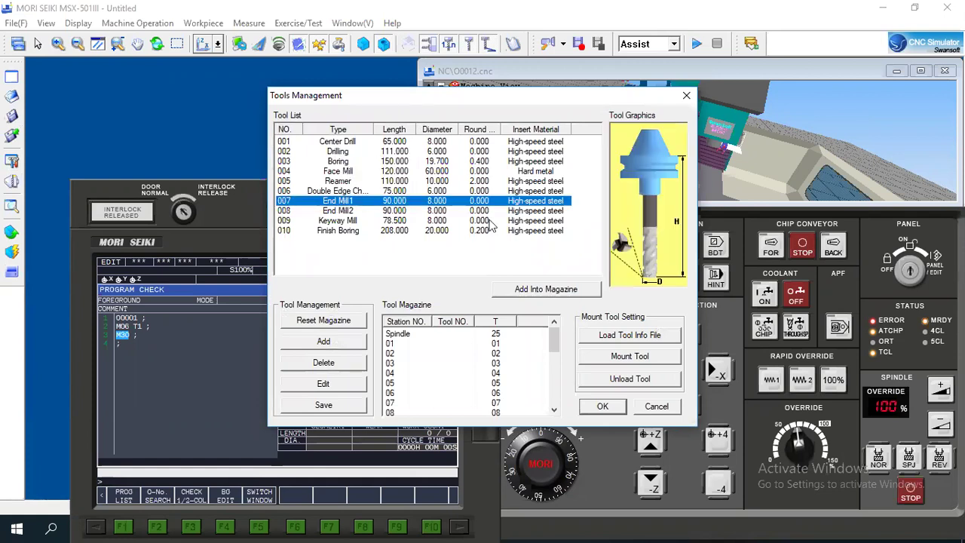
left_click(556, 292)
left_click(614, 149)
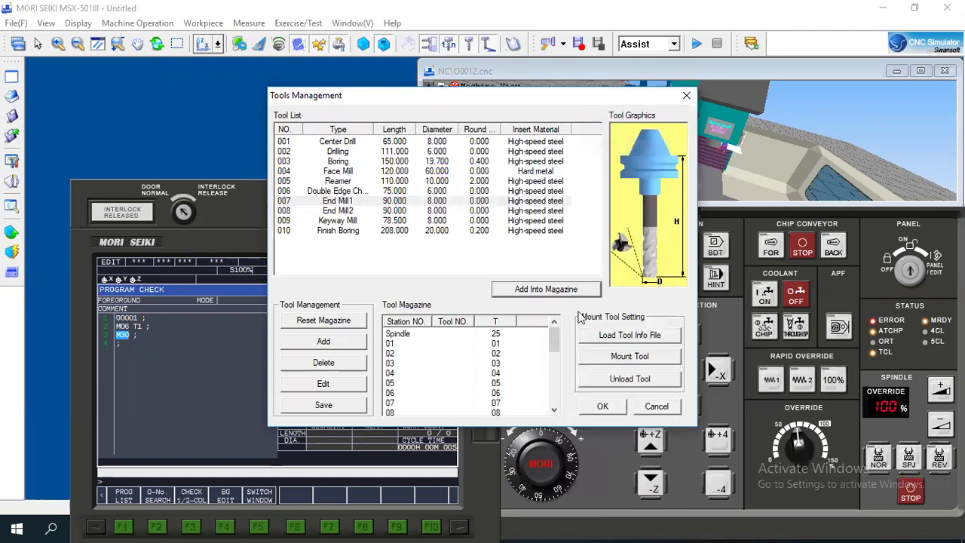
left_click(453, 345)
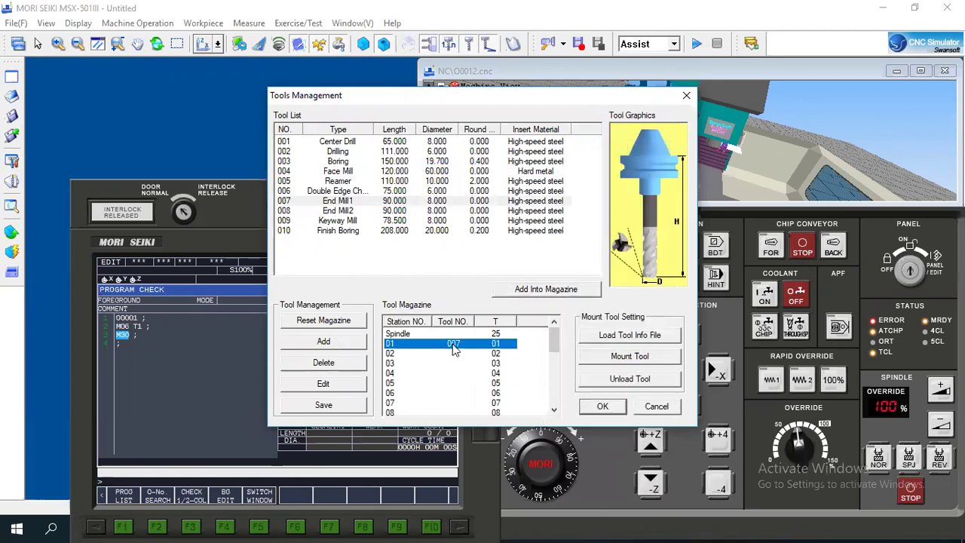
left_click(612, 408)
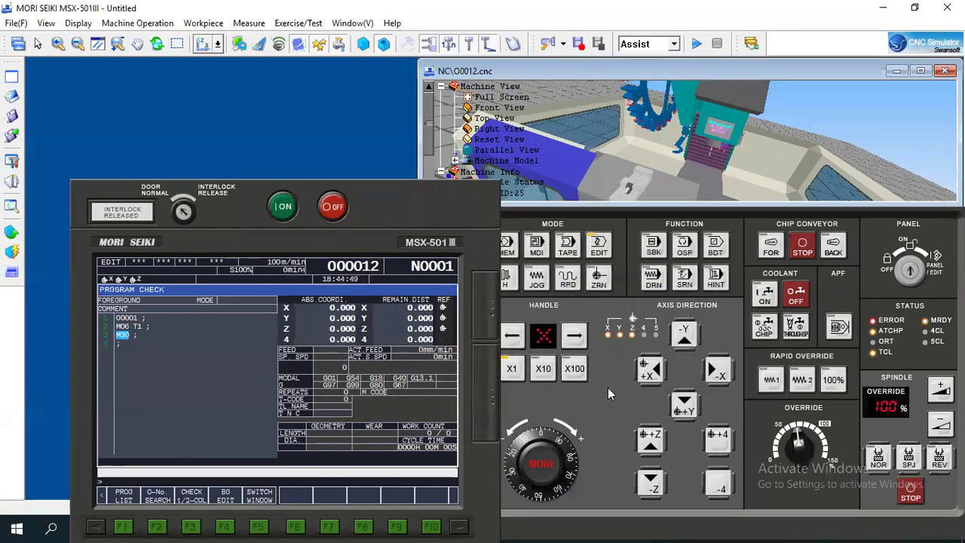
- Cycle the emergency stop, switch to MEM mode with the program rewound, and zoom toward the spindle
mouse_move(653, 134)
left_mouse_down()
mouse_move(674, 148)
mouse_move(674, 117)
mouse_move(349, 242)
left_mouse_up()
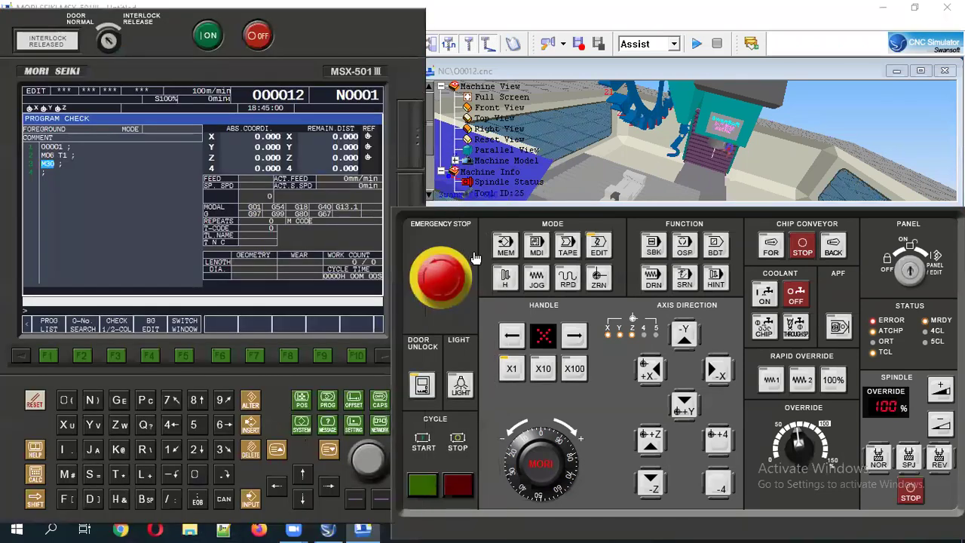
left_click(464, 226)
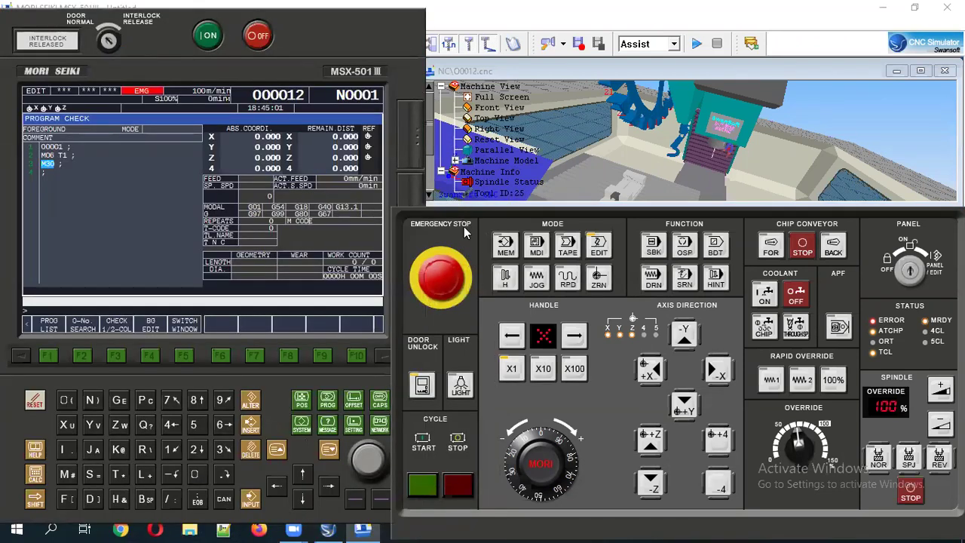
left_click(449, 290)
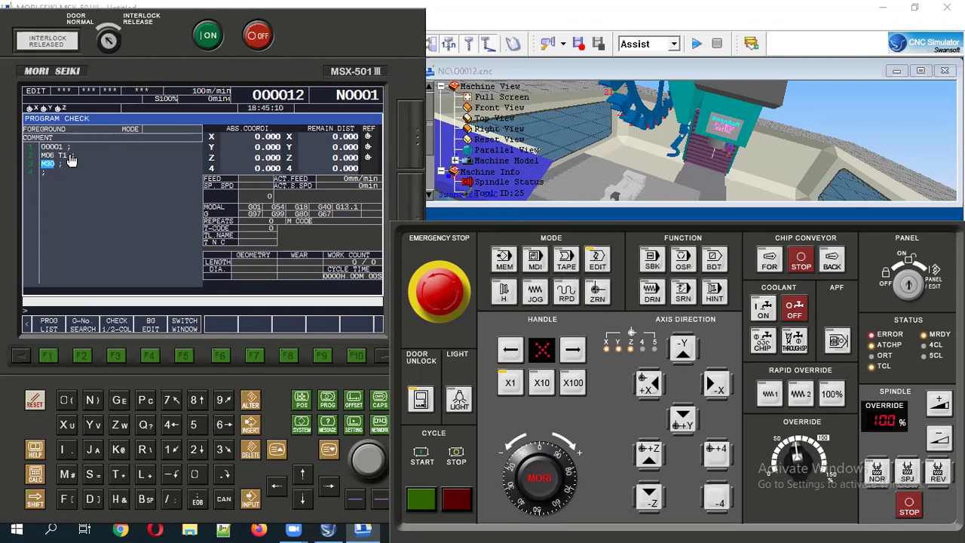
left_click(513, 269)
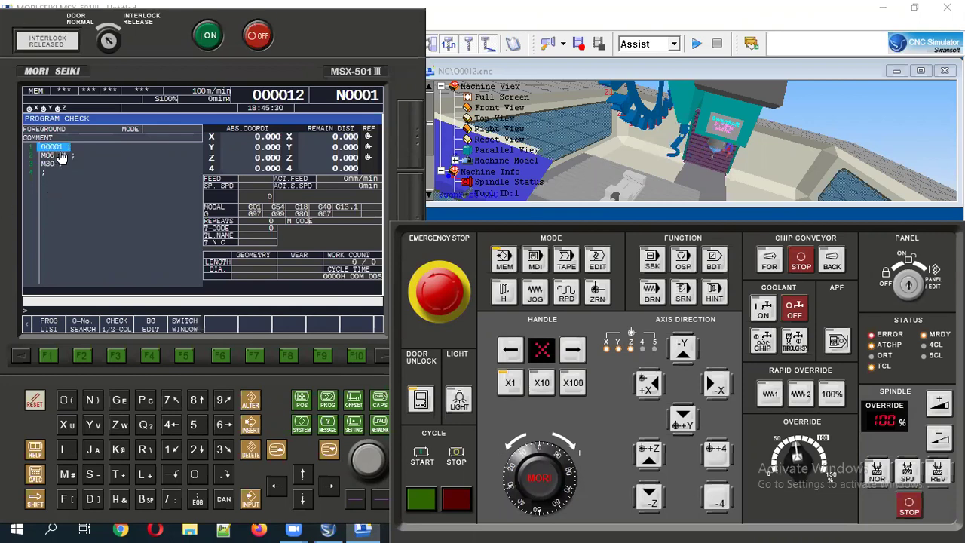
mouse_move(739, 150)
left_mouse_down()
mouse_move(722, 151)
mouse_move(716, 205)
left_mouse_up()
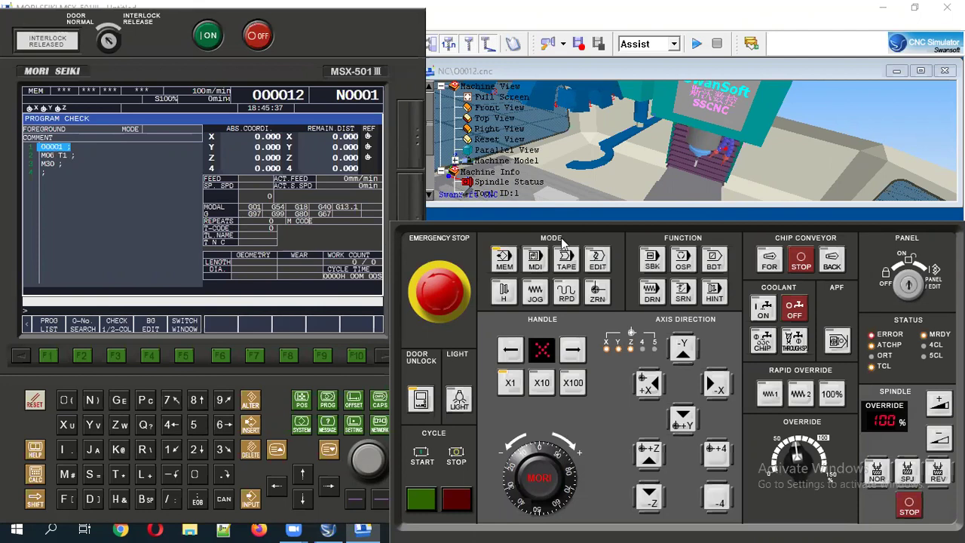
- Drag the NC\O0012.cnc view taller to reveal the REL and ABS readouts, then orbit to the spindle
left_click(594, 203)
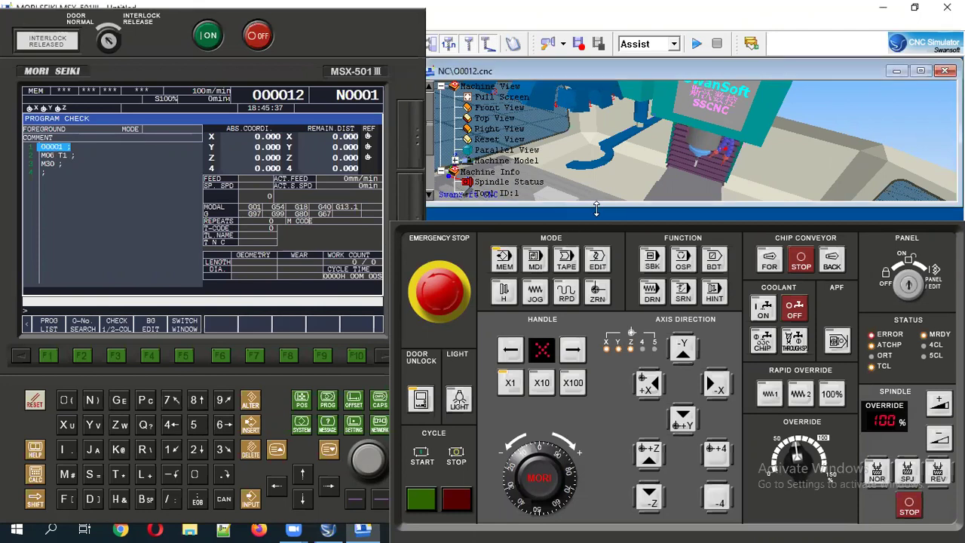
left_click_drag(597, 209, 596, 226)
left_click_drag(686, 142, 614, 364)
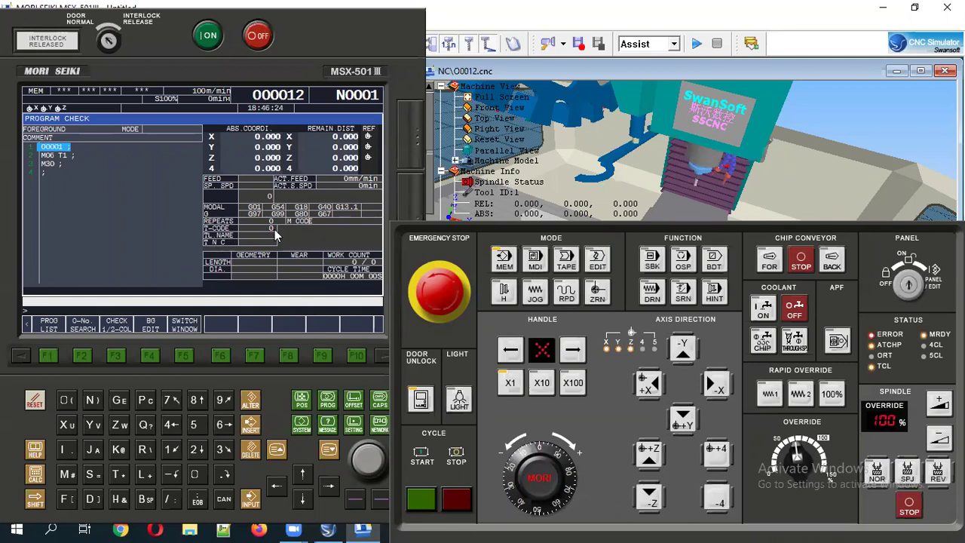
left_click(55, 215)
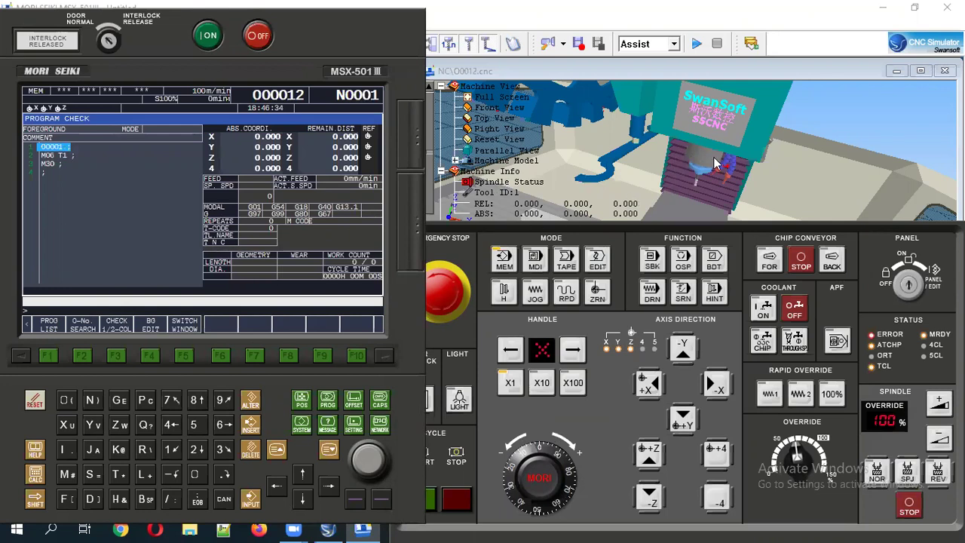
mouse_move(722, 121)
left_mouse_down()
mouse_move(680, 81)
mouse_move(699, 194)
left_mouse_up()
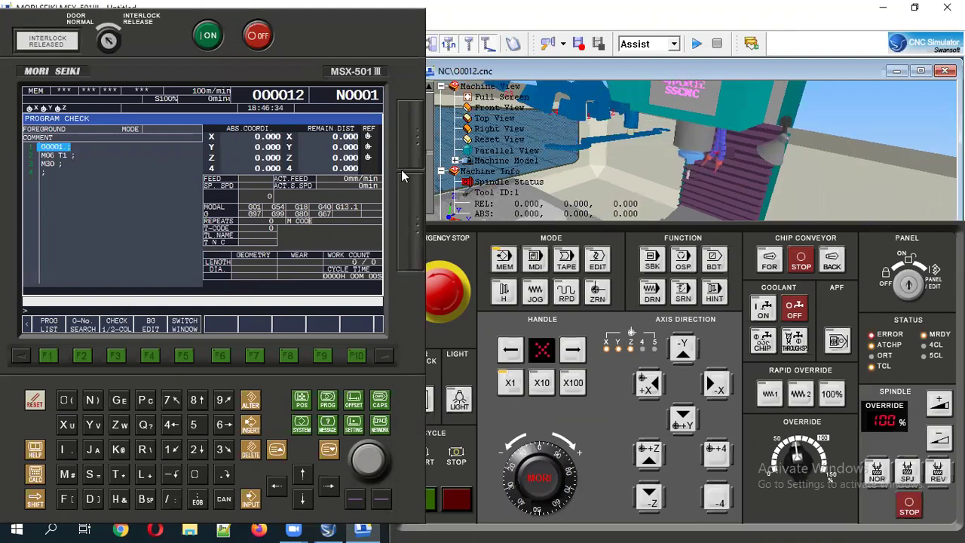
left_click(103, 246)
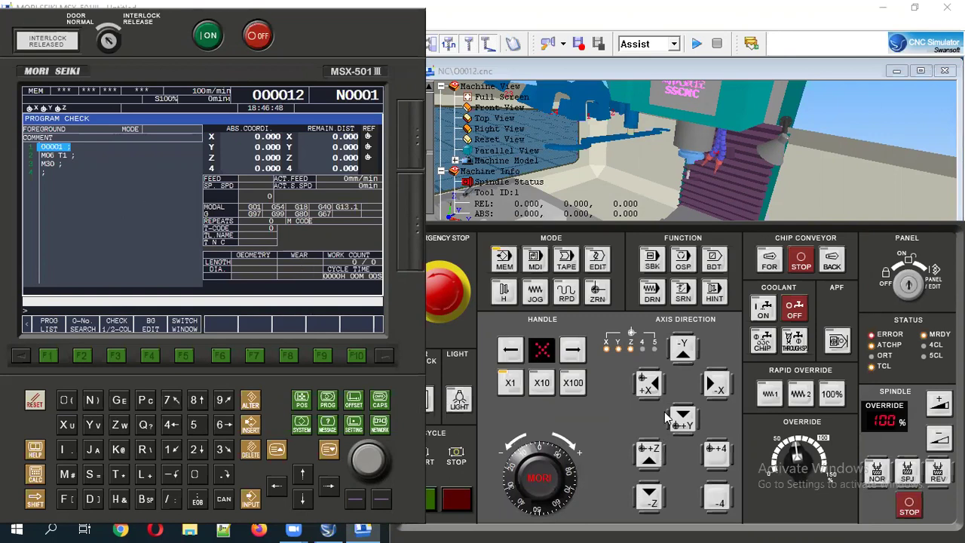
- Delete the M06 T1 words from the line and key in G91
left_click(302, 501)
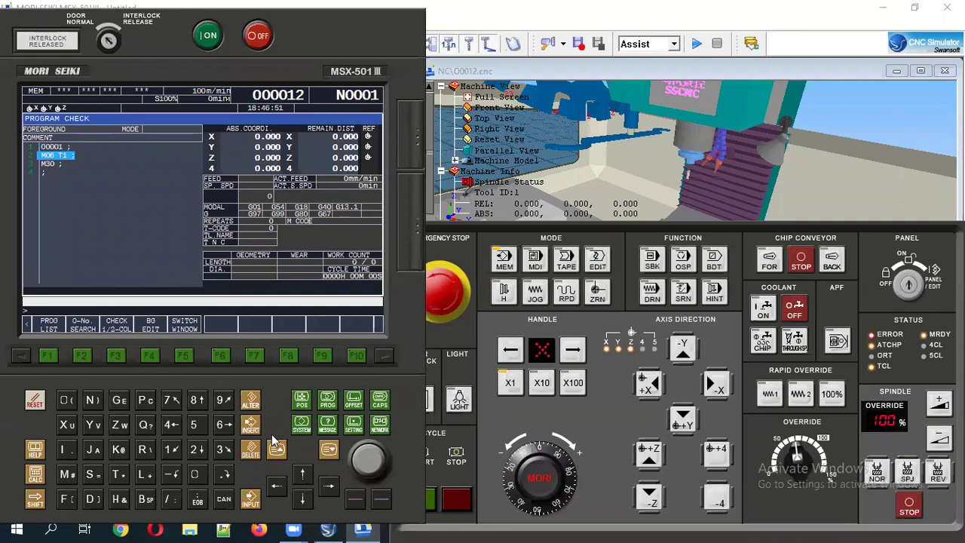
left_click(255, 451)
left_click(255, 452)
left_click(121, 401)
left_click(199, 481)
left_click(199, 481)
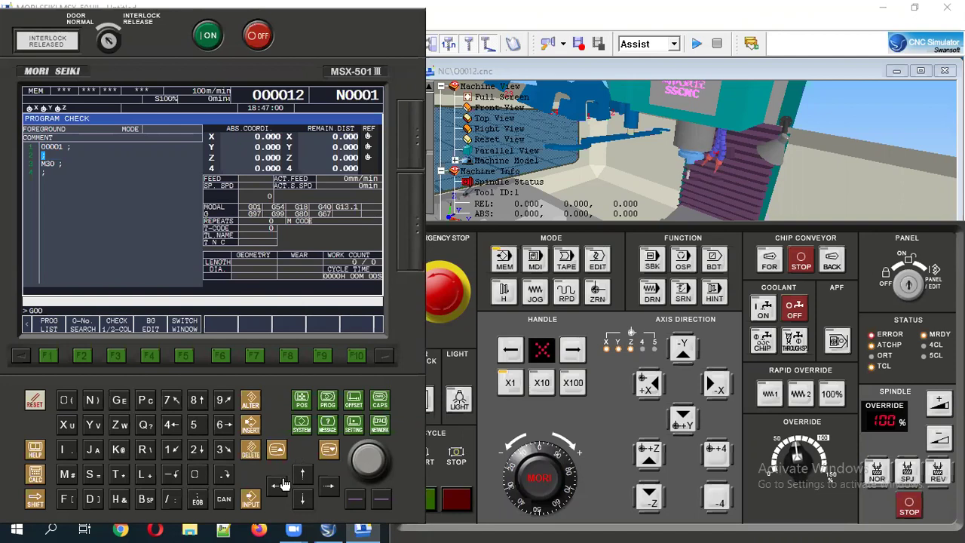
left_click(223, 505)
left_click(223, 401)
left_click(175, 450)
- Key in G00 Z-20. and insert the block into program O0012
left_click(122, 405)
left_click(196, 475)
left_click(196, 475)
left_click(119, 427)
left_click(172, 475)
left_click(197, 449)
left_click(194, 474)
left_click(251, 426)
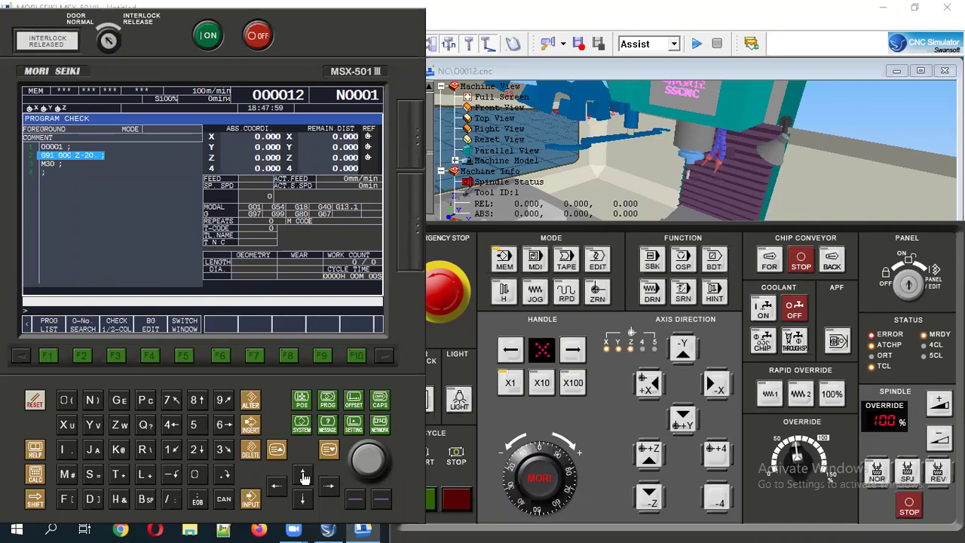
- Run O0012 from the start in MEM mode, driving the spindle to Z -20.000
left_click(504, 258)
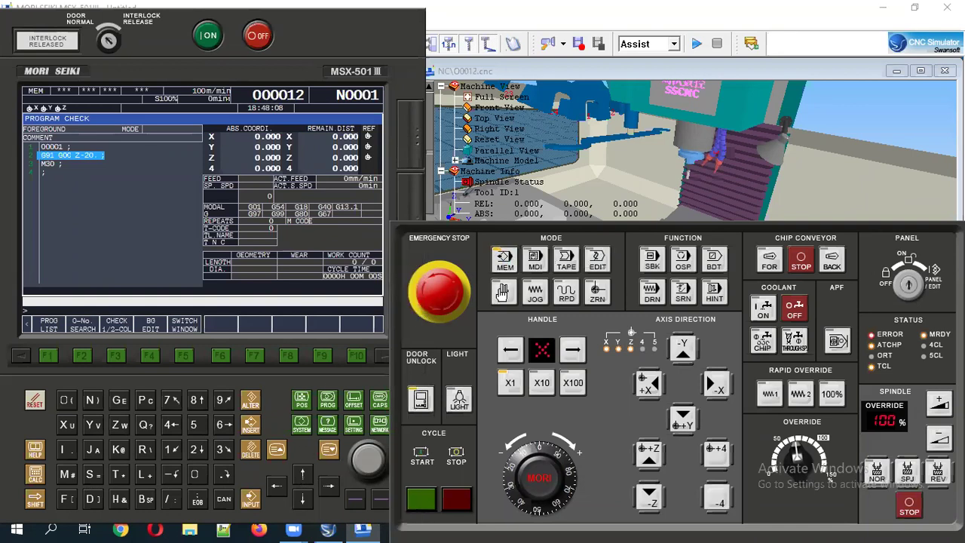
left_click(302, 476)
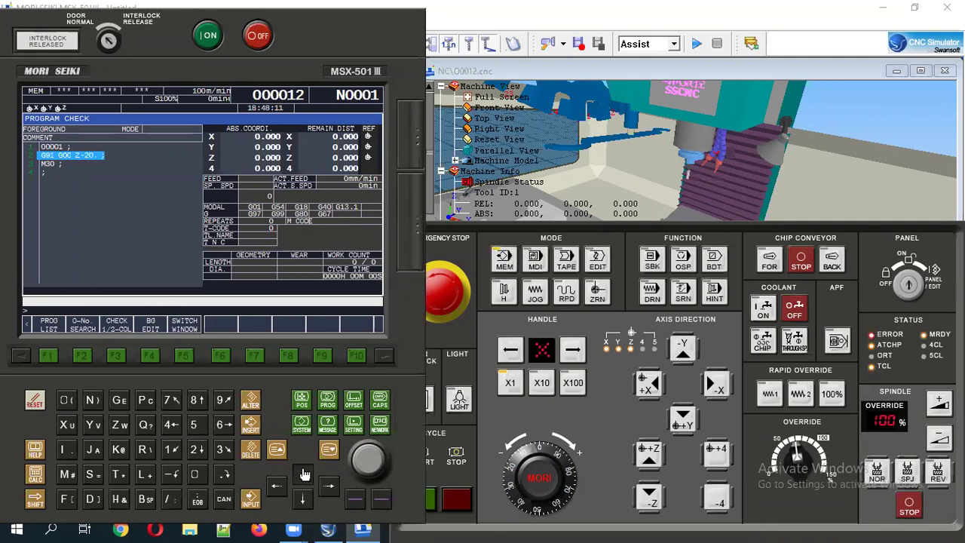
left_click(460, 481)
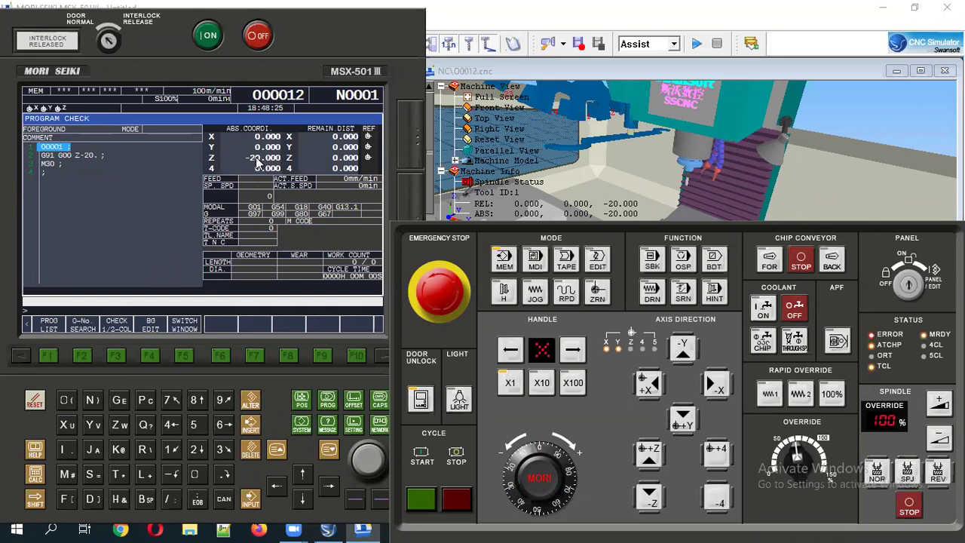
left_click_drag(710, 170, 682, 215)
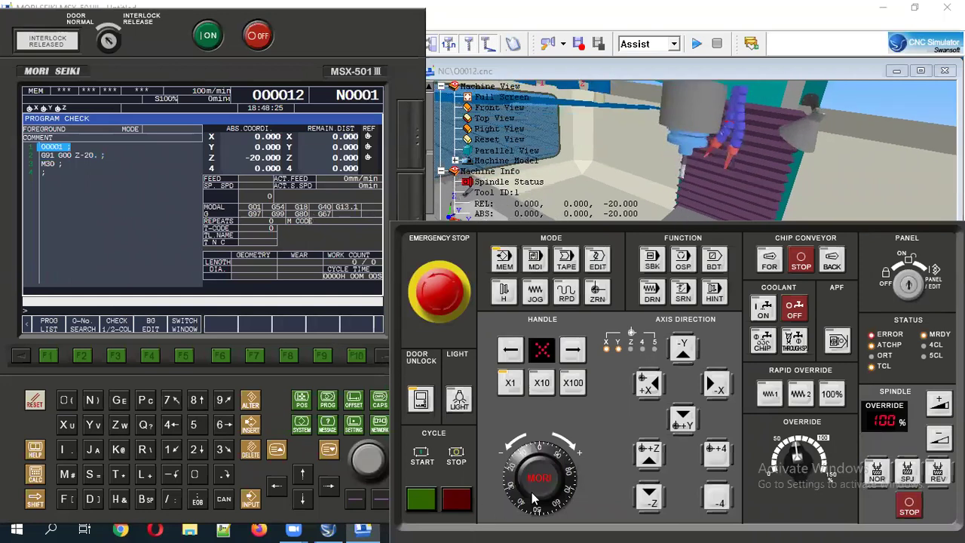
left_click(303, 498)
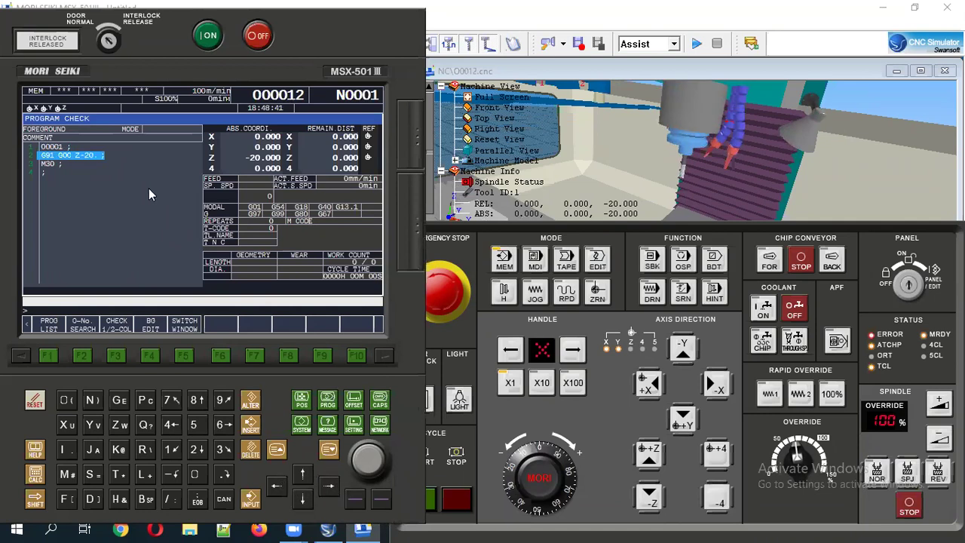
- Switch to EDIT mode and place the cursor on the Z-20. word of the G91 line
left_click(598, 260)
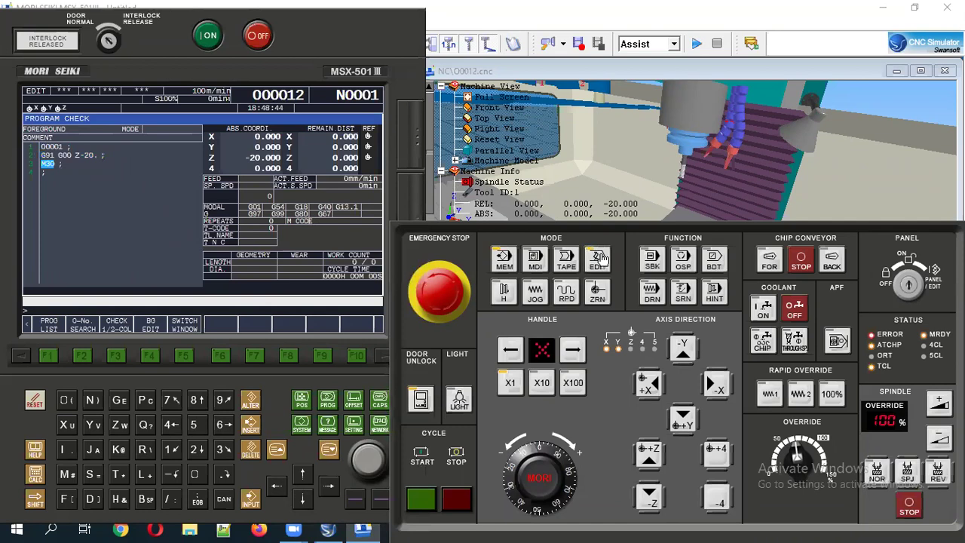
left_click(309, 479)
left_click(329, 486)
left_click(329, 487)
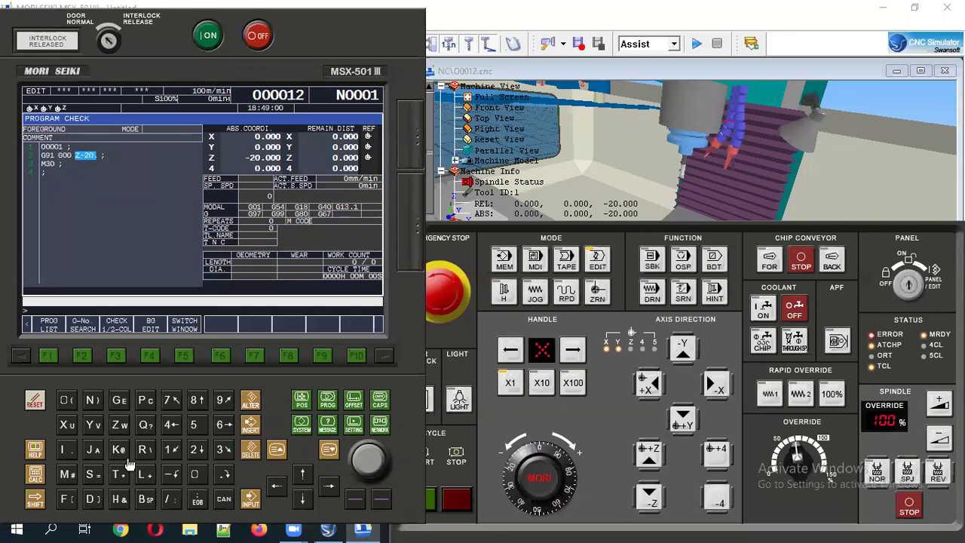
- Key in Z-50. and ALTER it over Z-20. in the G00 block
left_click(119, 428)
left_click(169, 477)
left_click(193, 425)
left_click(194, 474)
left_click(224, 474)
left_click(252, 407)
scroll(628, 92, "up", 3)
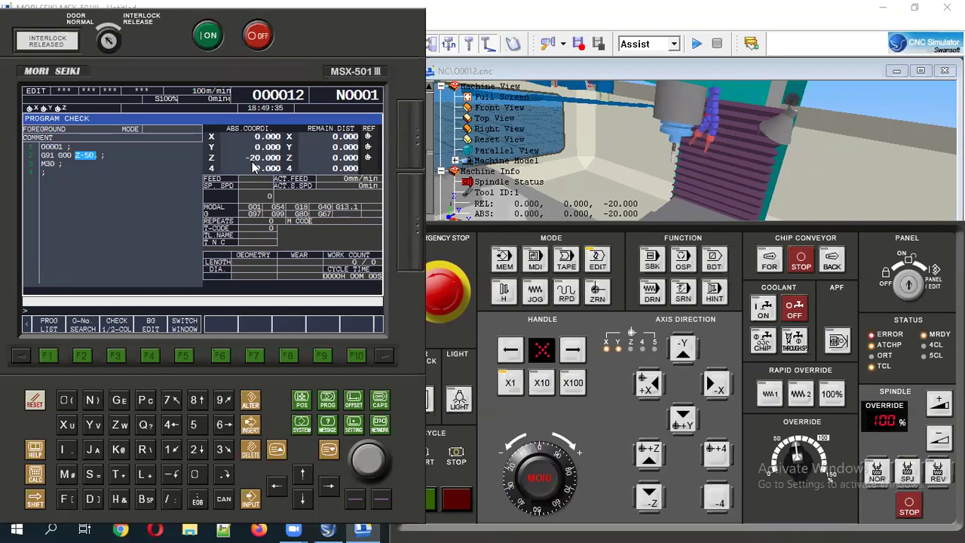
- Try Cycle Start, dismiss the two select-mode warnings, then select MEM mode
left_click(462, 488)
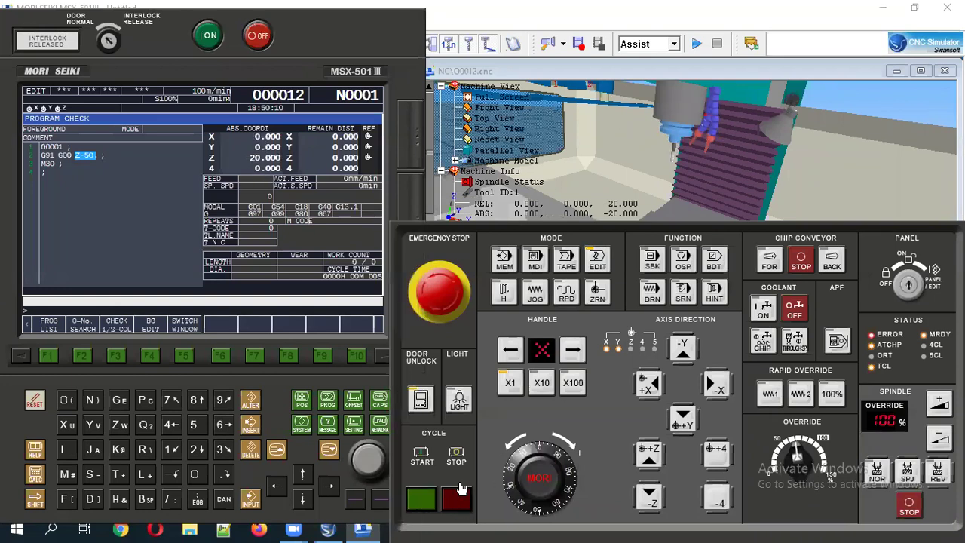
left_click(424, 507)
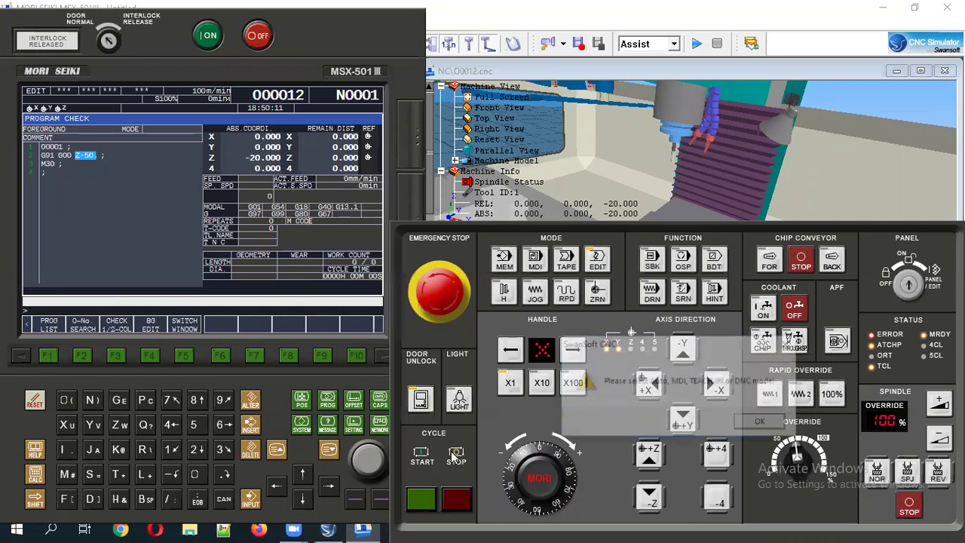
left_click(762, 423)
left_click(426, 504)
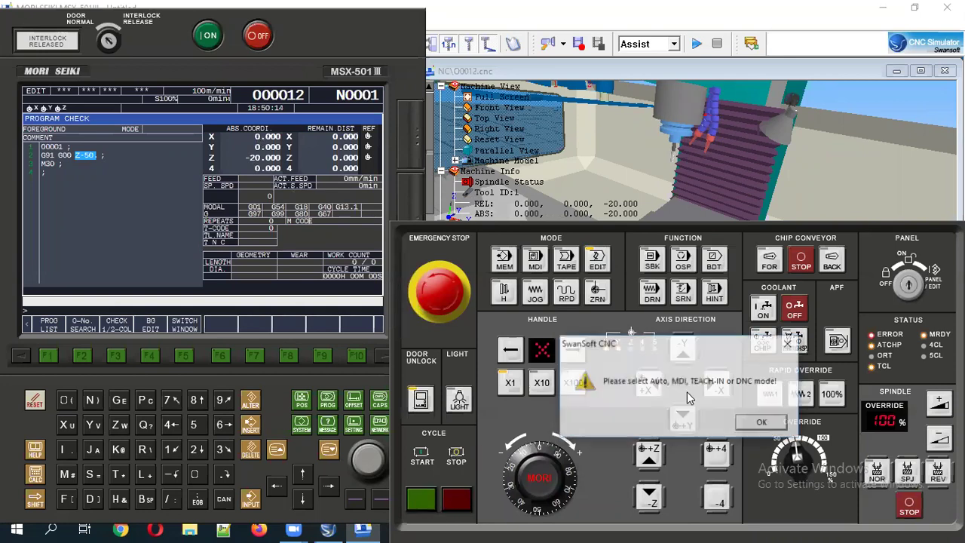
left_click(762, 423)
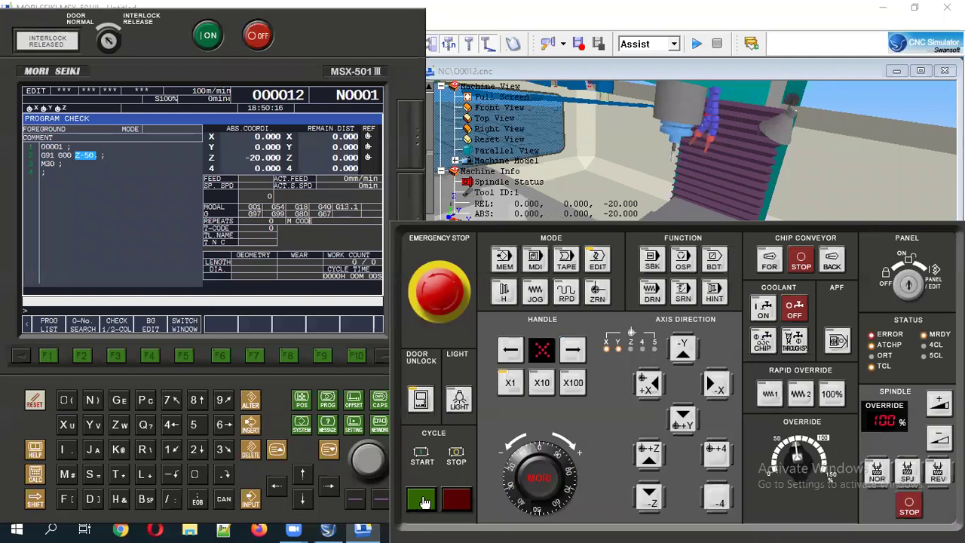
left_click(511, 262)
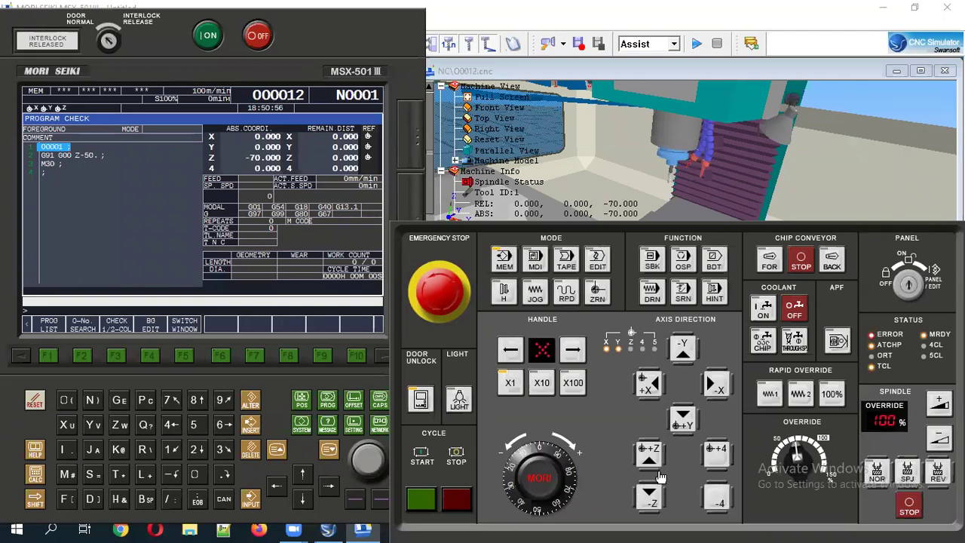
- Switch to EDIT mode and move the cursor to the end of the Z-50. line
left_click(302, 499)
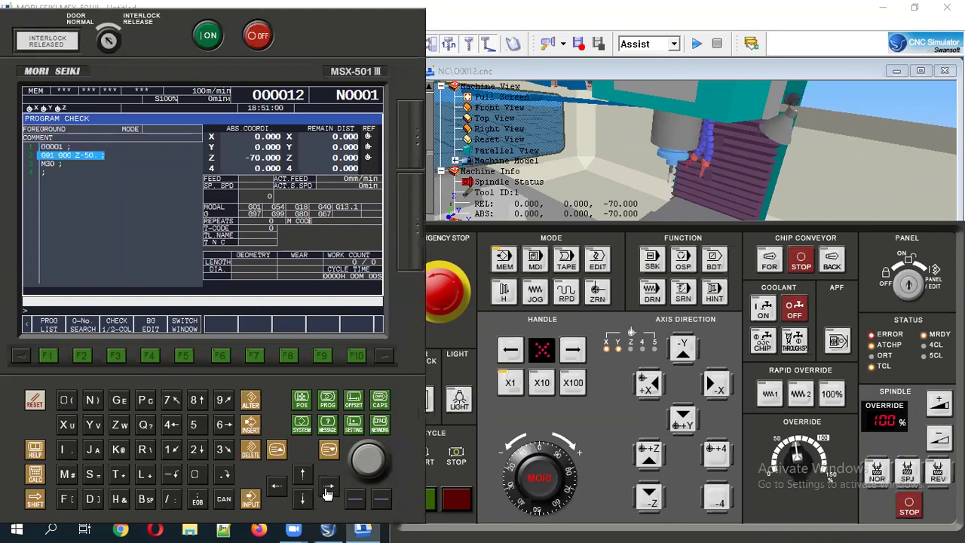
left_click(600, 264)
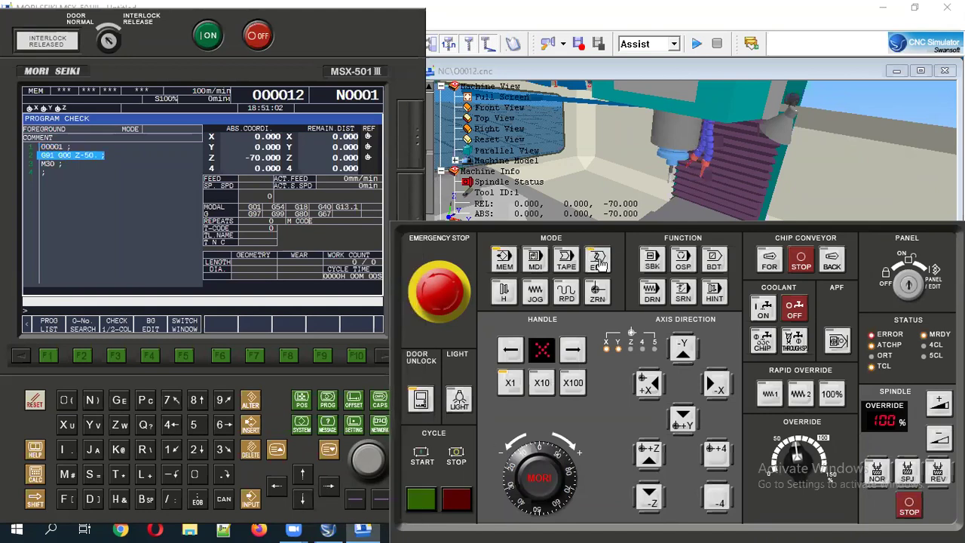
left_click(328, 488)
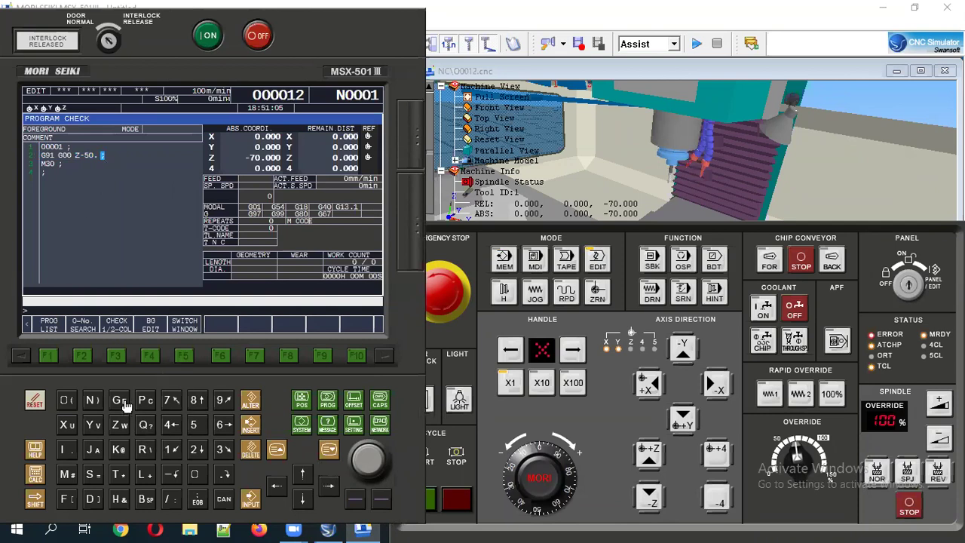
- Insert Z50. followed by an end-of-block so it sits on its own line
left_click(119, 426)
left_click(194, 425)
left_click(197, 475)
left_click(224, 475)
left_click(250, 427)
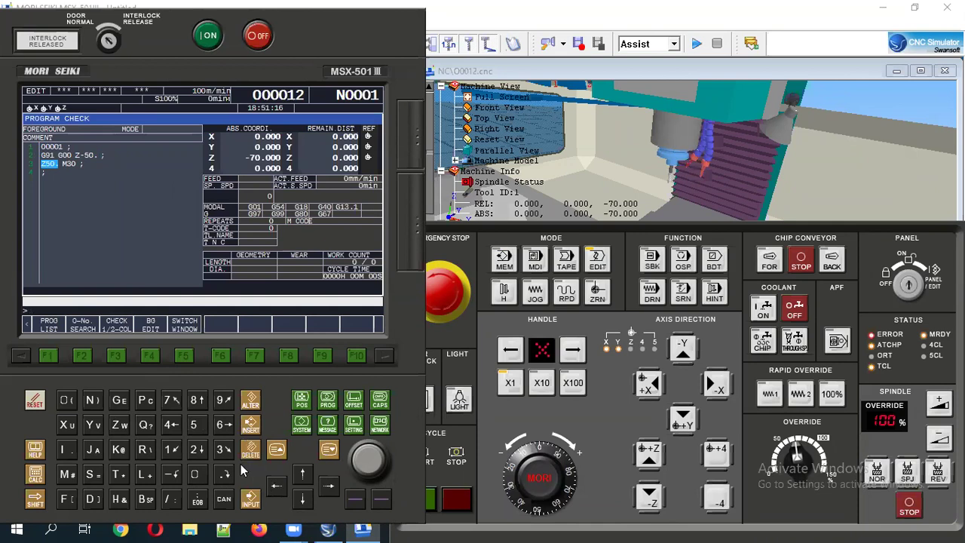
left_click(201, 501)
left_click(250, 427)
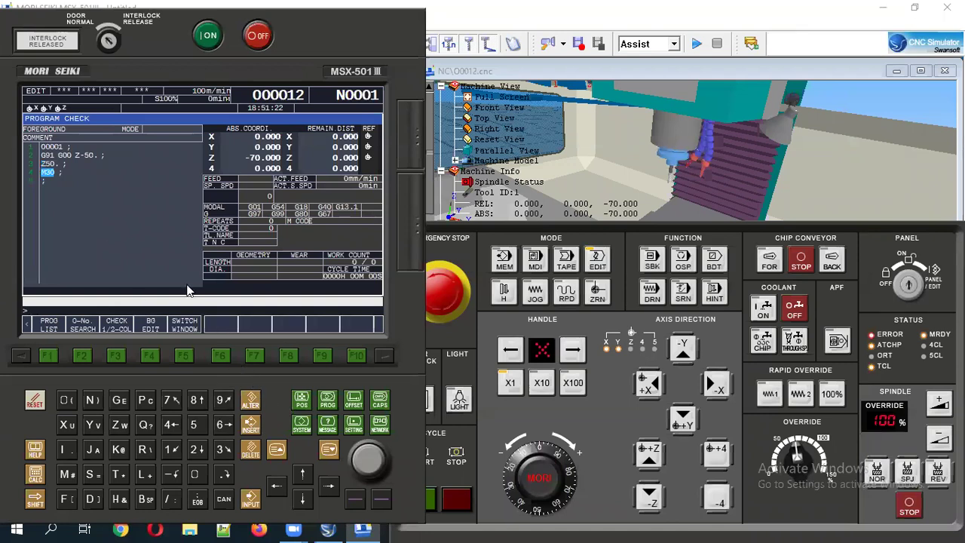
- Select MEM mode with the edited O0012 loaded and rotate the 3D view around the spindle
left_click(503, 260)
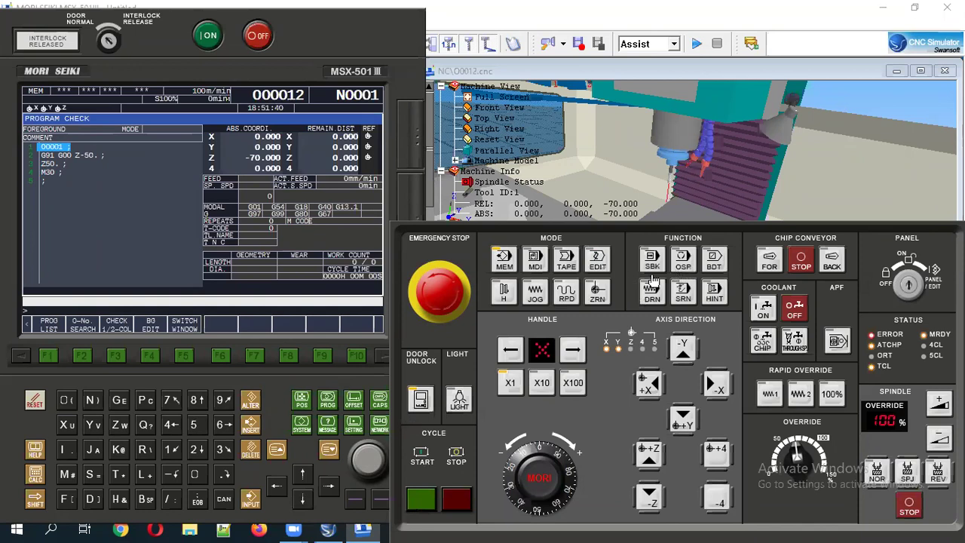
left_click(302, 477)
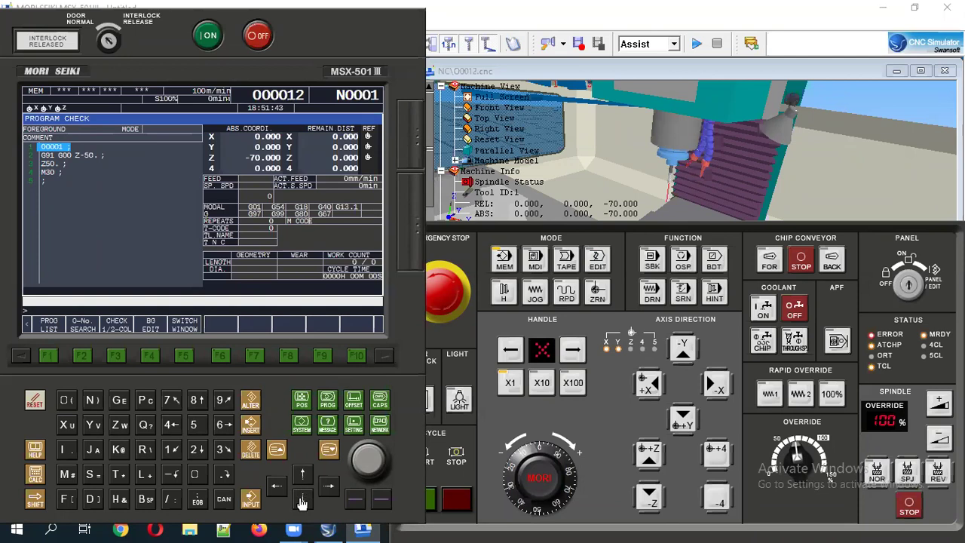
left_click(300, 503)
mouse_move(686, 147)
left_mouse_down()
mouse_move(693, 110)
mouse_move(665, 190)
mouse_move(674, 191)
left_mouse_up()
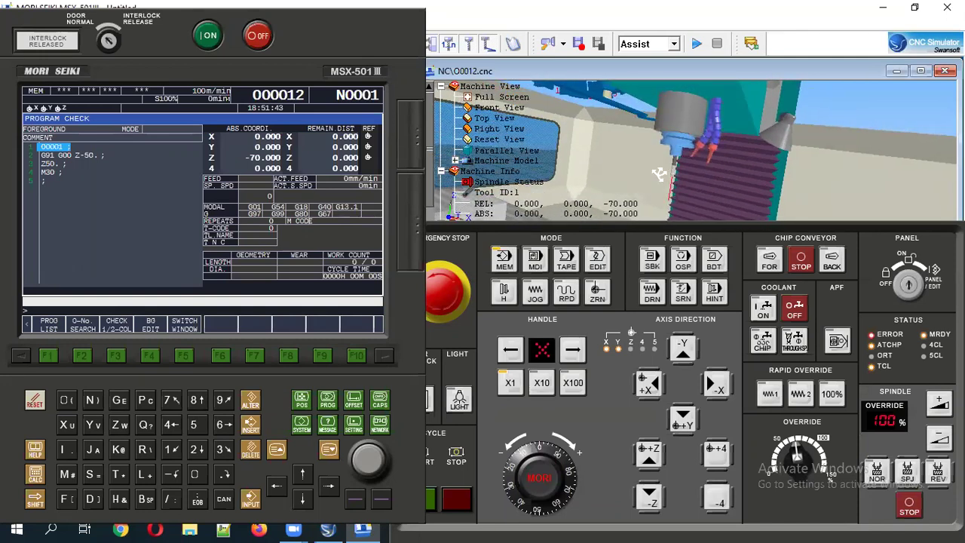
left_click_drag(674, 191, 649, 211)
left_click(639, 246)
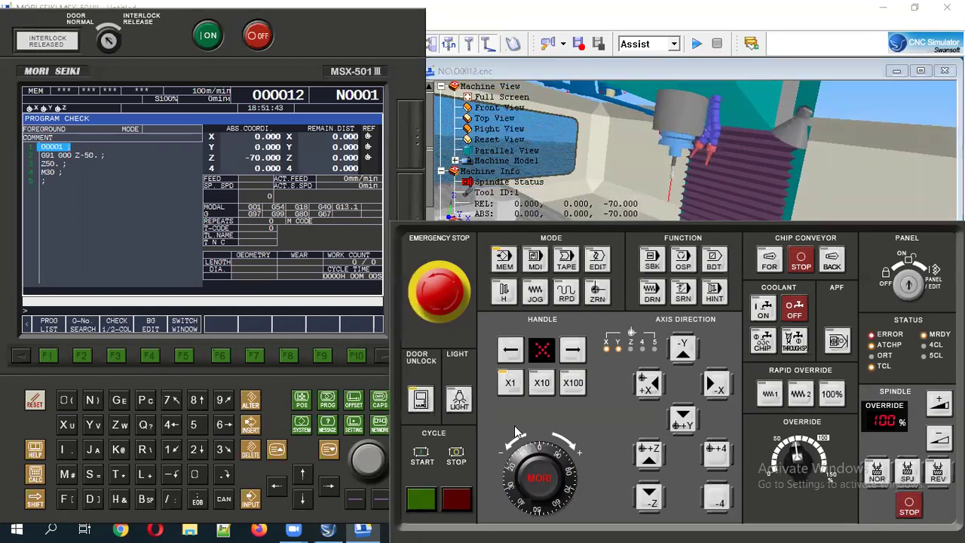
left_click(87, 177)
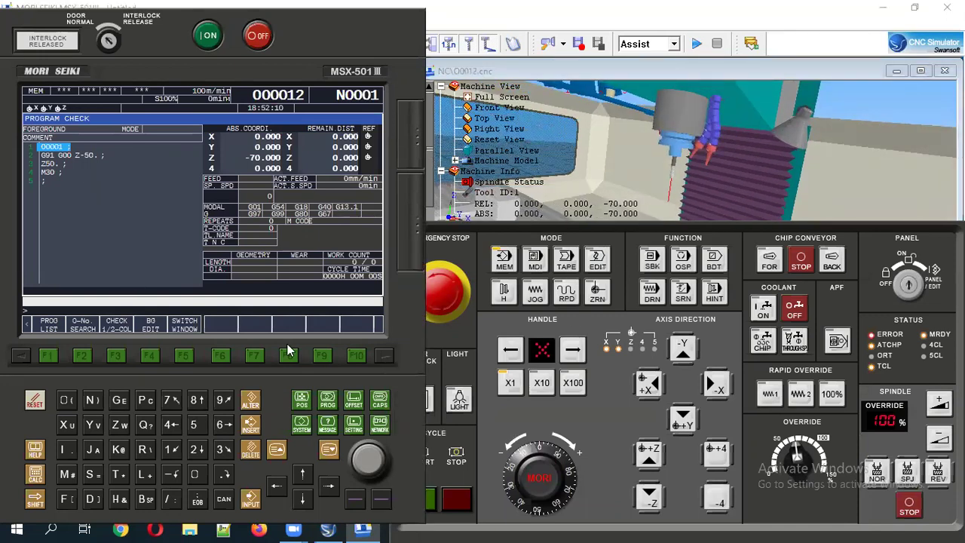
- Switch to EDIT mode and move the cursor to the end of the Z-50. line
left_click(303, 500)
left_click(596, 261)
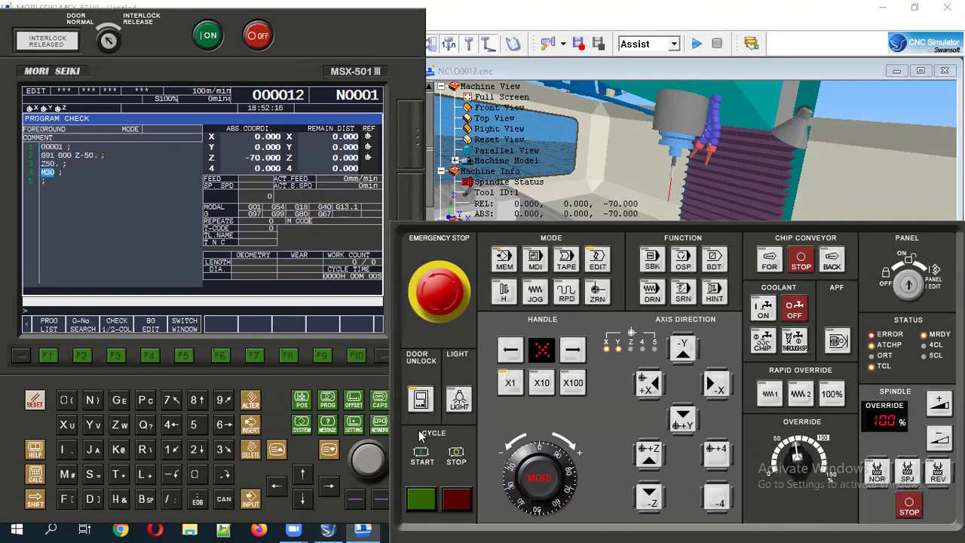
left_click(304, 475)
left_click(303, 475)
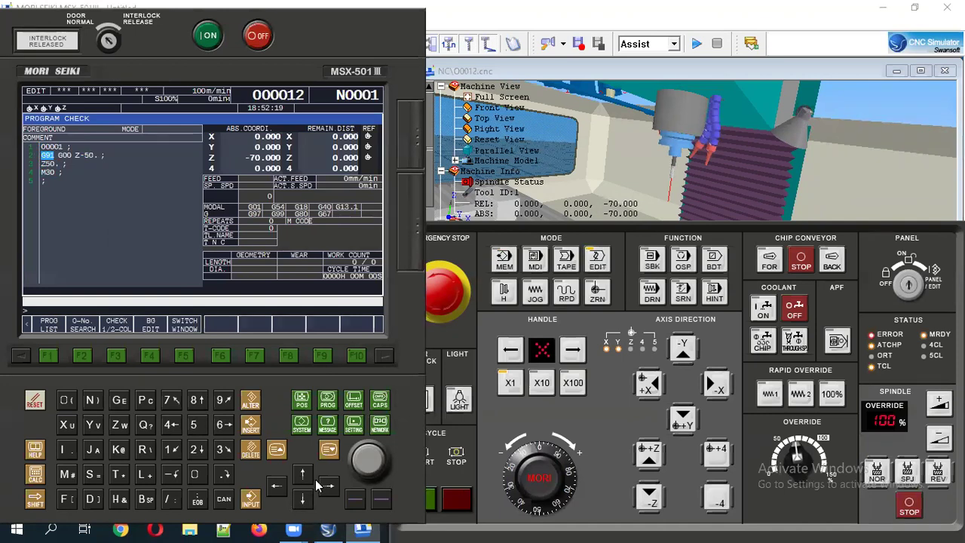
left_click(330, 487)
left_click(329, 487)
left_click(329, 487)
- Key in M01 with end-of-block and insert it after the Z-50. move
left_click(67, 476)
left_click(195, 474)
left_click(172, 449)
left_click(198, 500)
left_click(250, 423)
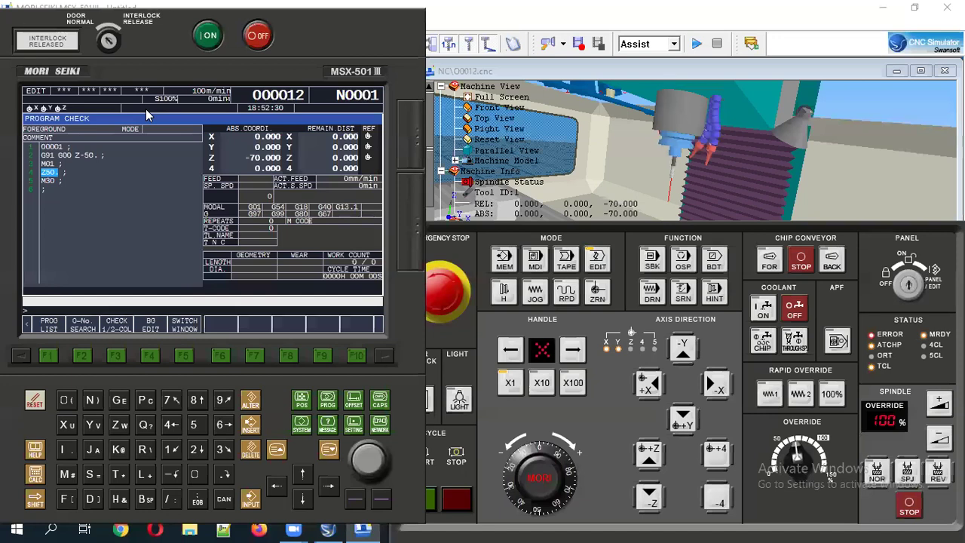
- Turn on optional stop (OSP) and switch to MEM mode for the run
left_click(469, 339)
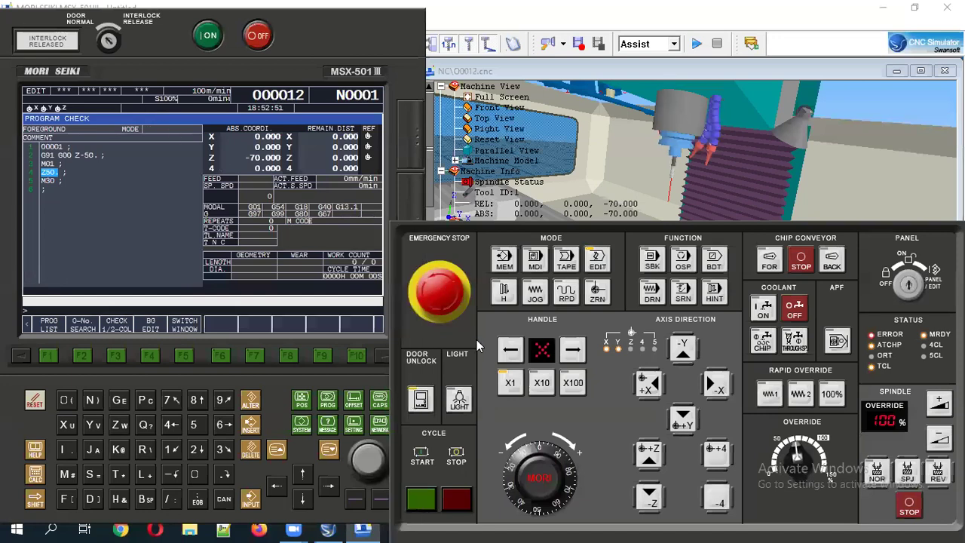
left_click_drag(462, 337, 461, 331)
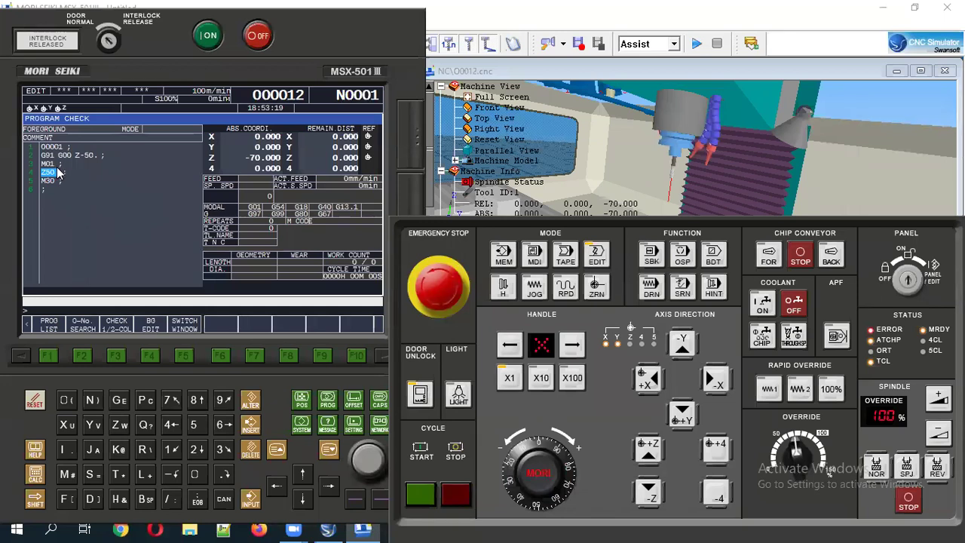
left_click(688, 258)
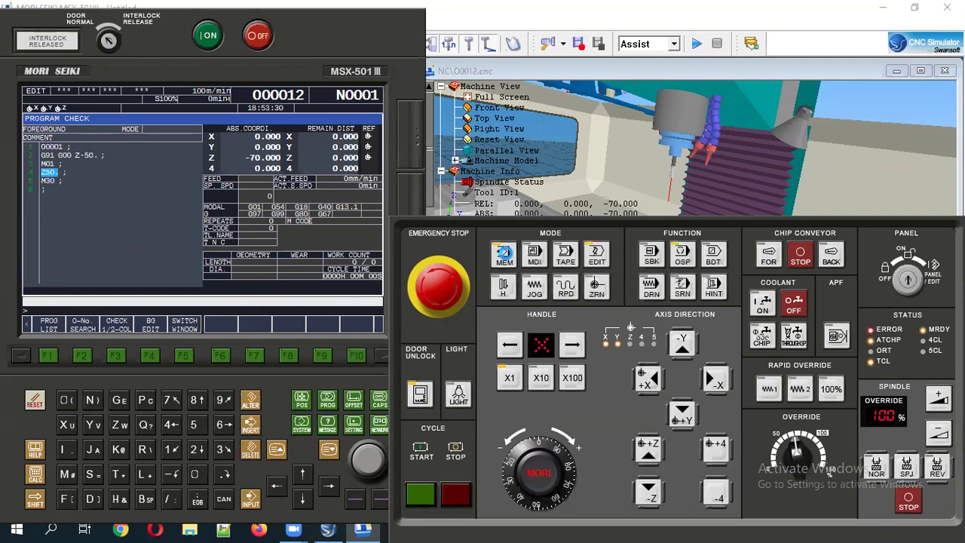
left_click(502, 255)
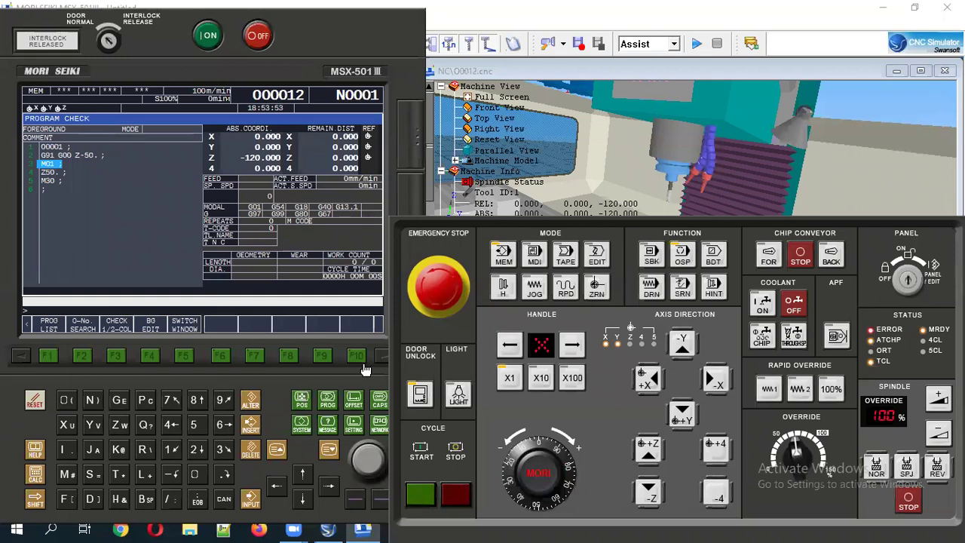
- Resume past M01, then rerun O0012 through the optional stop to the end
left_click(418, 498)
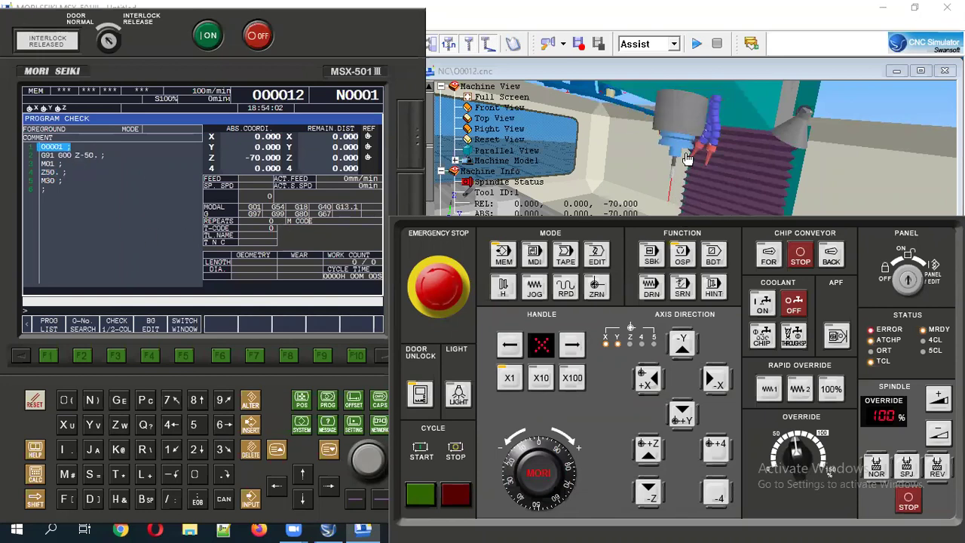
left_click(426, 500)
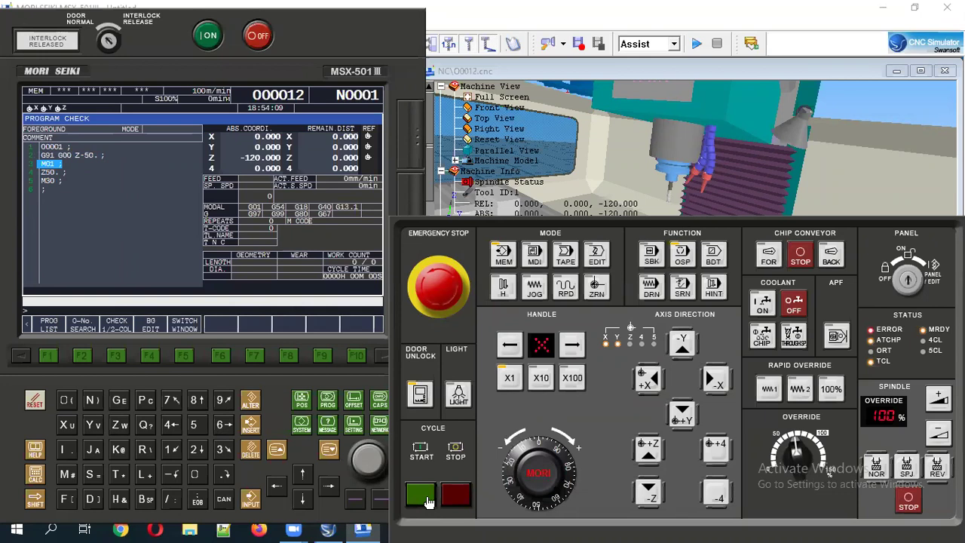
left_click(426, 501)
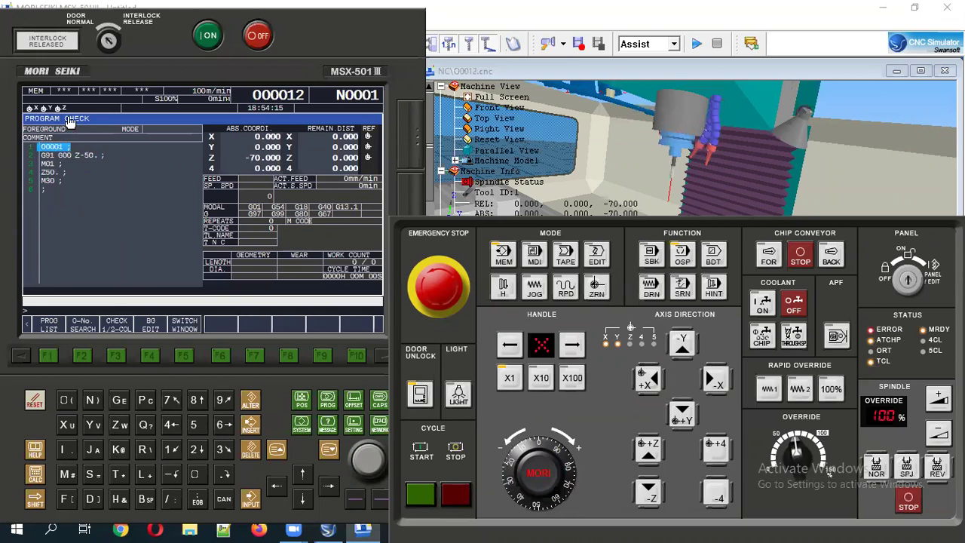
- Switch the control back to EDIT mode
left_click(597, 257)
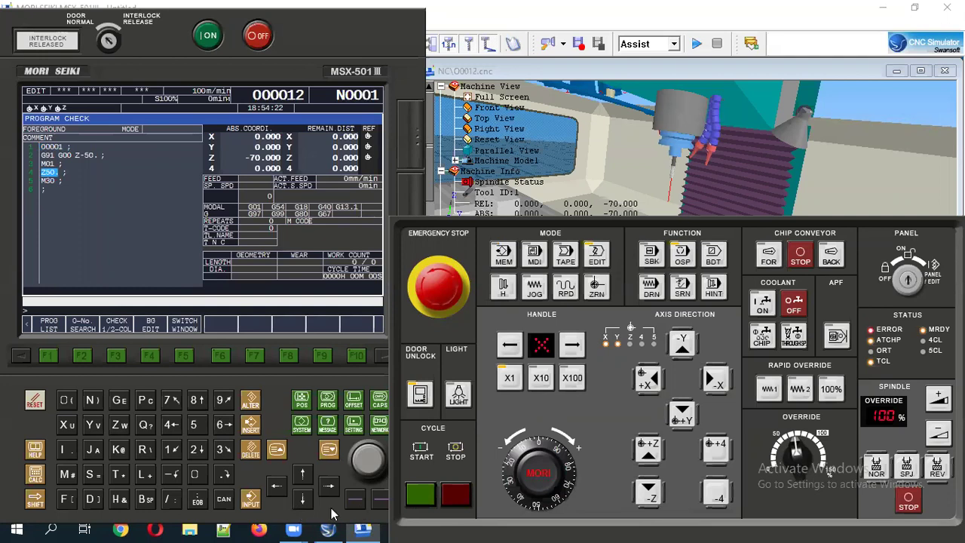
- Put the cursor on the final block after M30, then select MEM mode and turn optional stop off
left_click(302, 500)
left_click(303, 499)
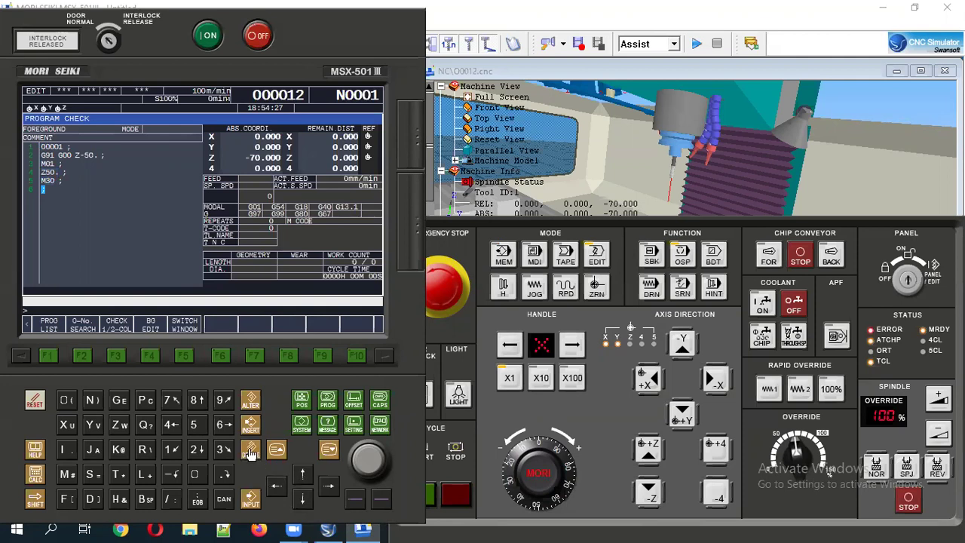
left_click(303, 474)
left_click(300, 499)
left_click(513, 259)
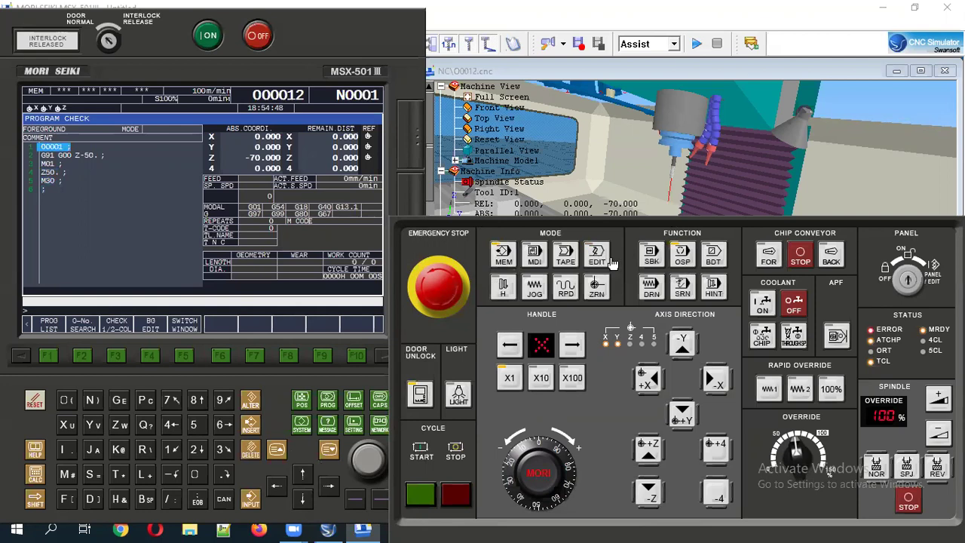
left_click(675, 255)
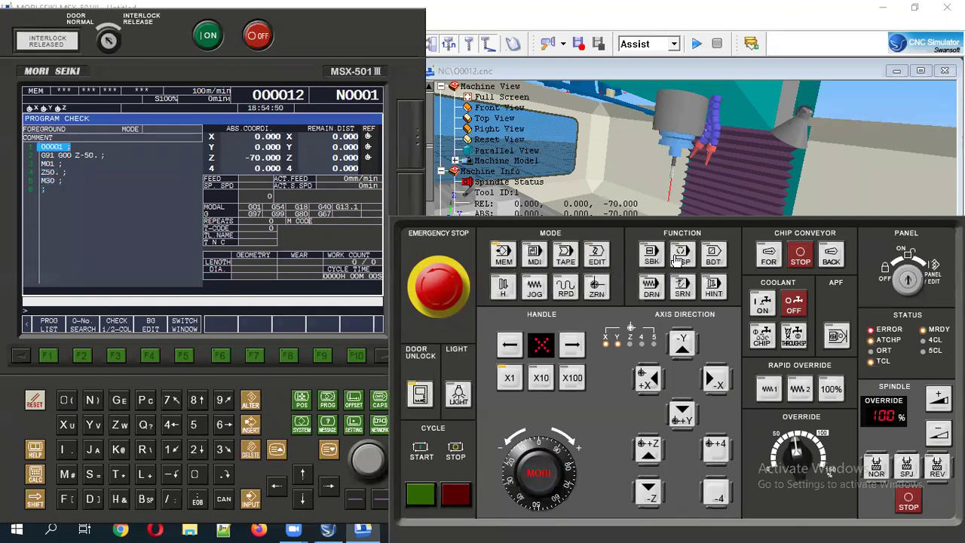